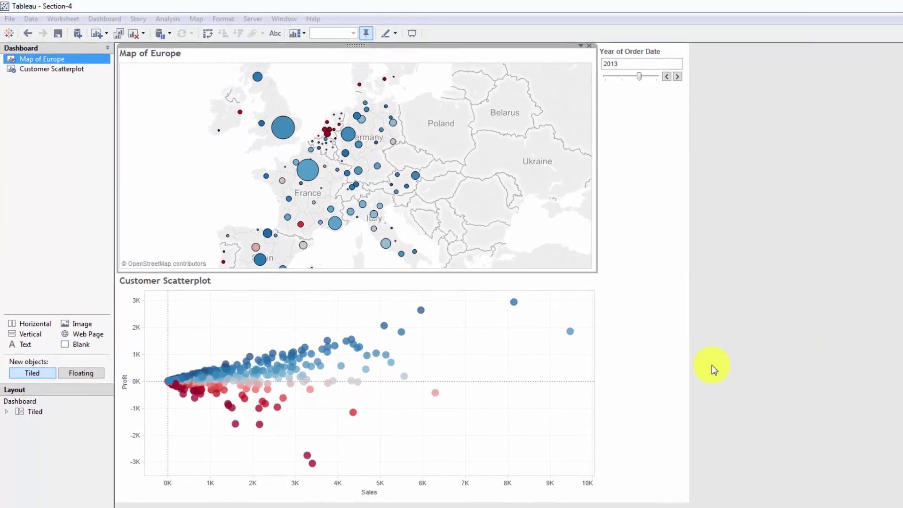
Step: Select the Ile-de-France mark on the Map of Europe, then clear the selection
left_click(755, 341)
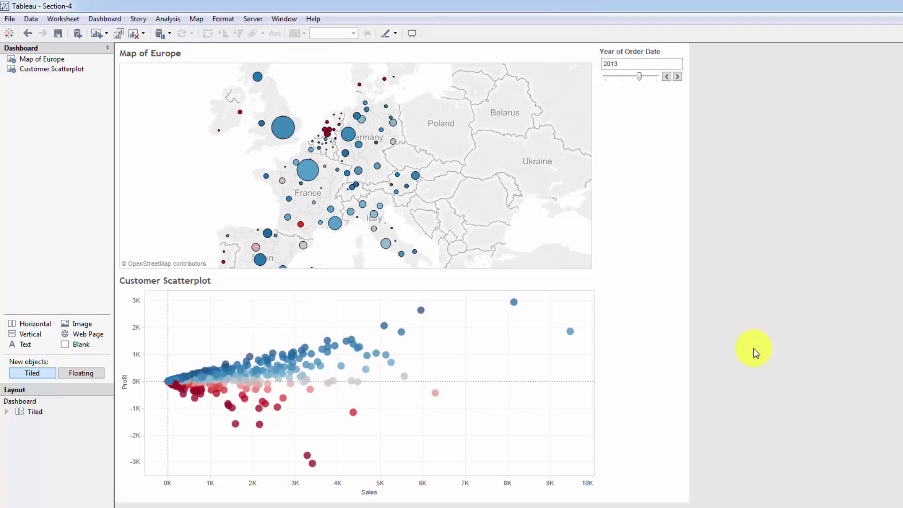
mouse_move(359, 149)
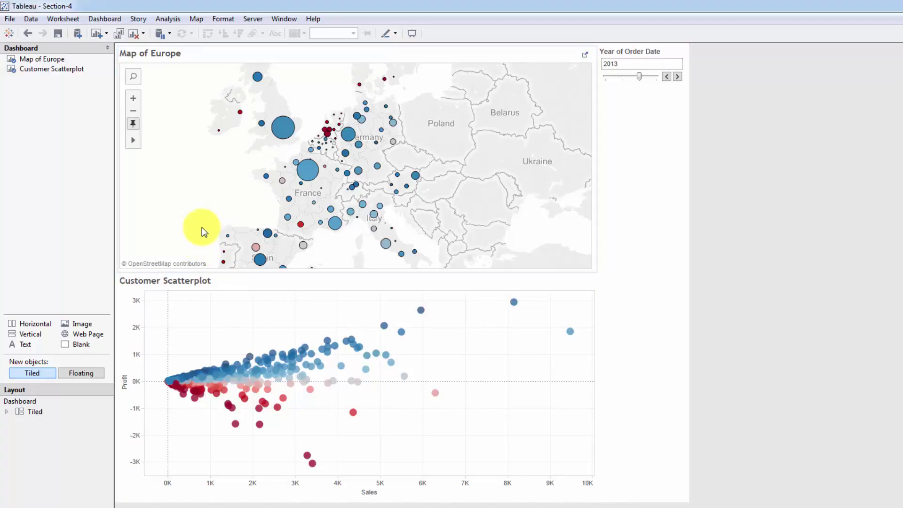
mouse_move(304, 175)
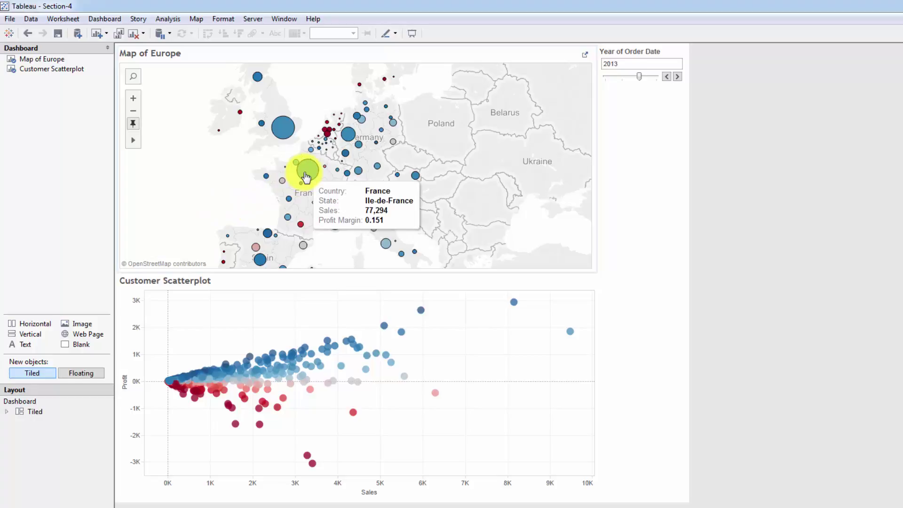
left_click(305, 173)
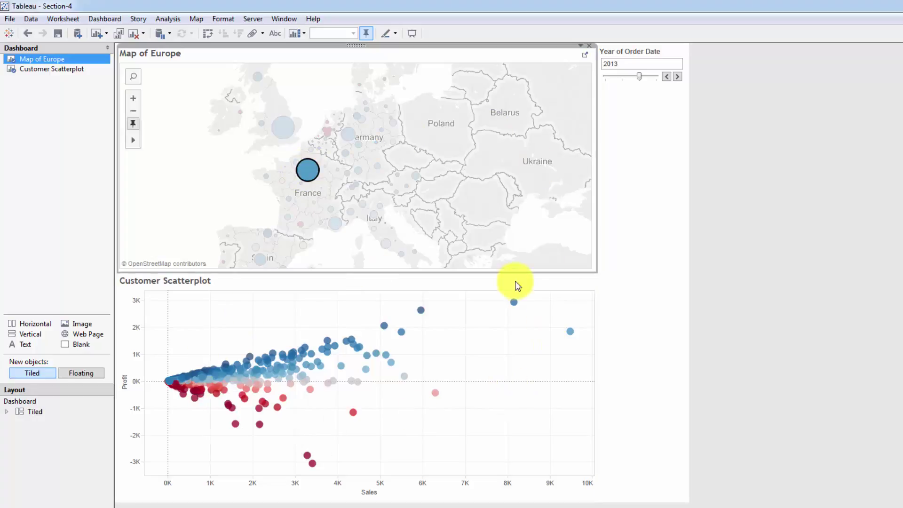
mouse_move(399, 344)
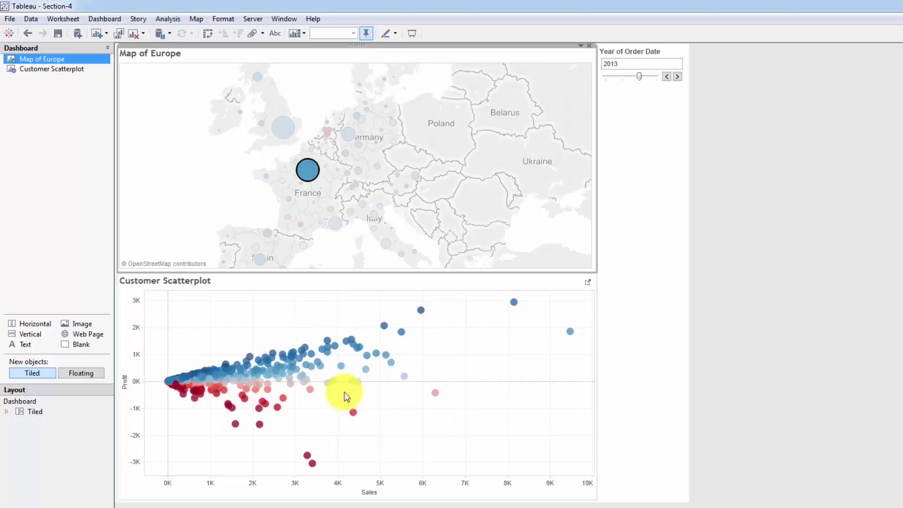
left_click(312, 178)
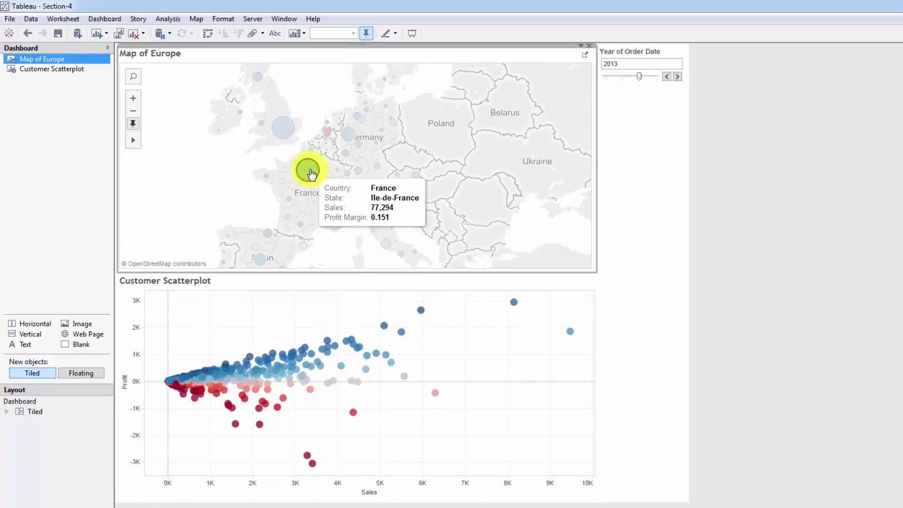
left_click(197, 216)
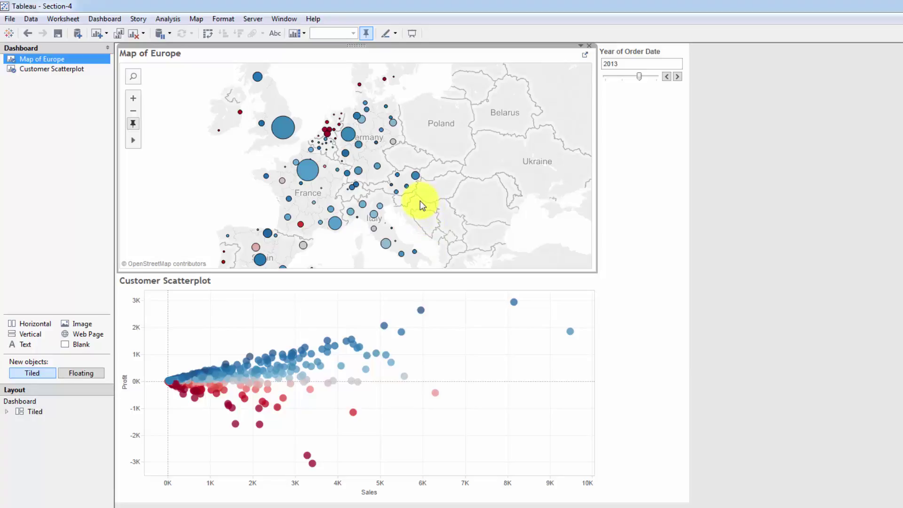
Step: Open the dashboard Actions dialog, browse the action types, and cancel without changes
mouse_move(363, 230)
left_click(776, 192)
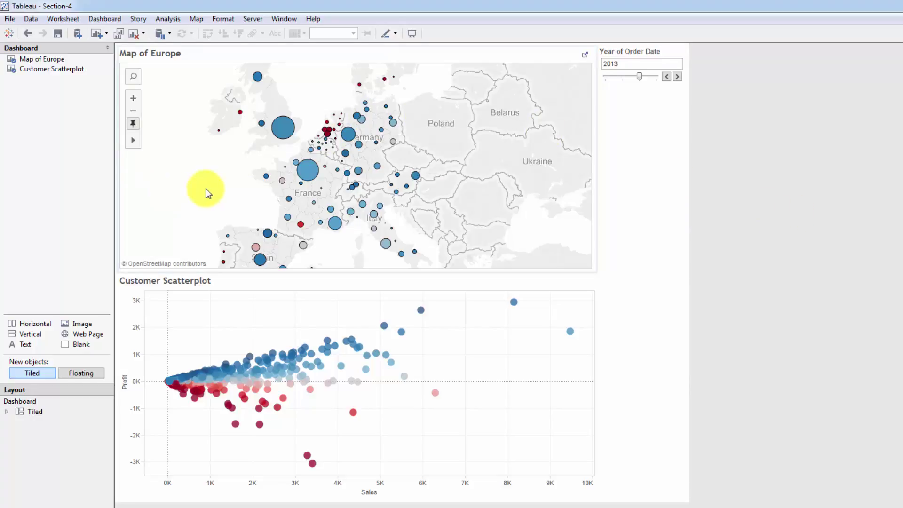
left_click(104, 19)
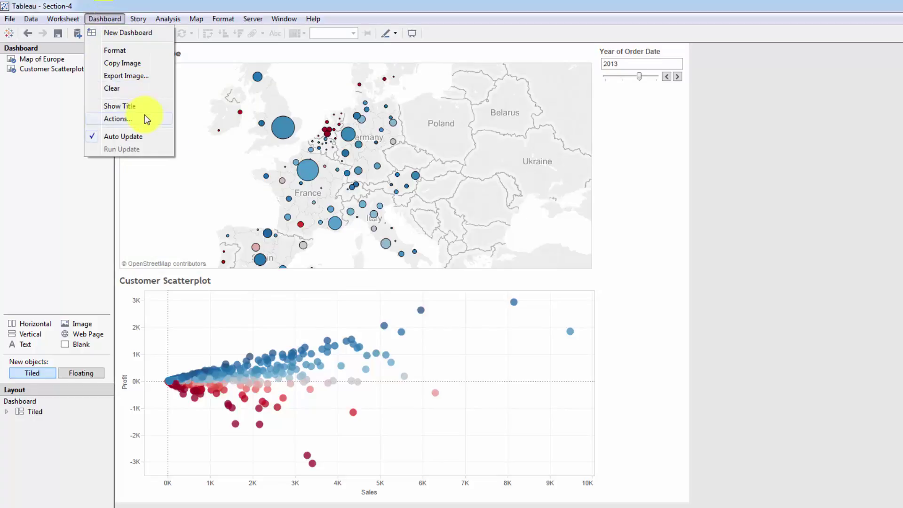
left_click(118, 119)
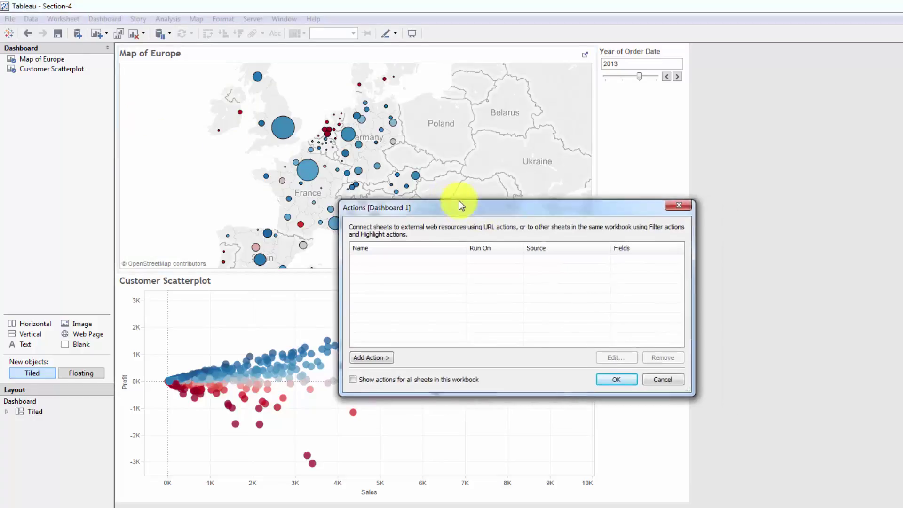
left_click(318, 310)
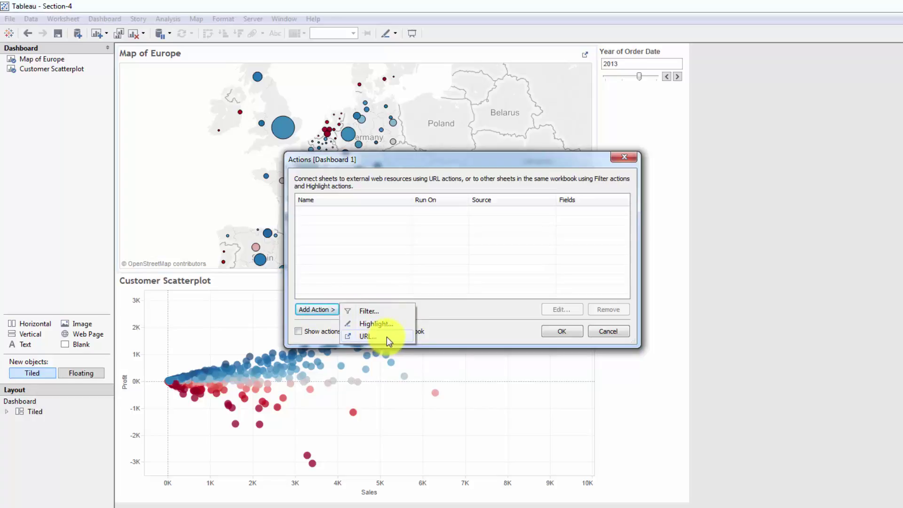
left_click(490, 318)
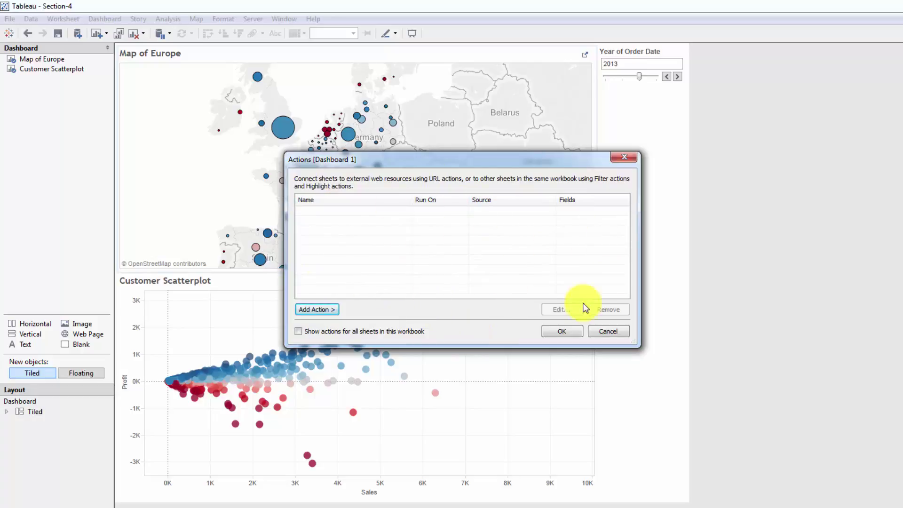
left_click(622, 332)
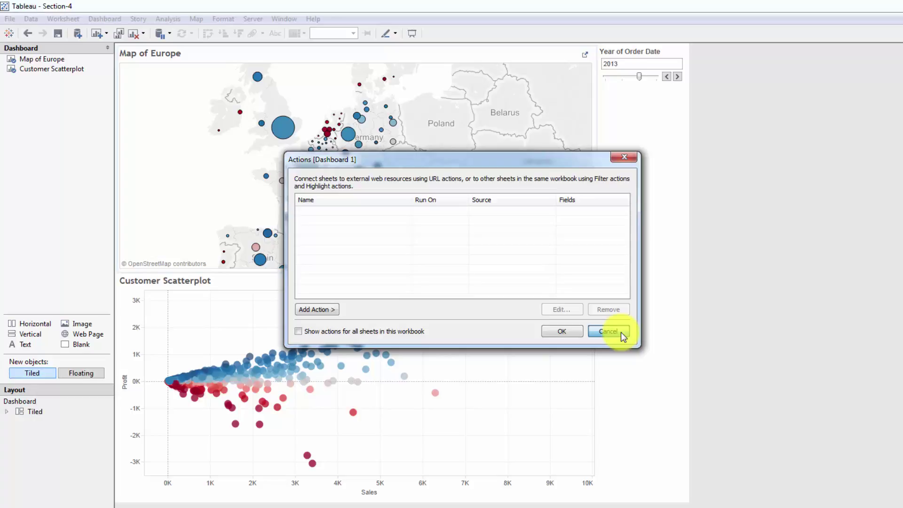
left_click(621, 332)
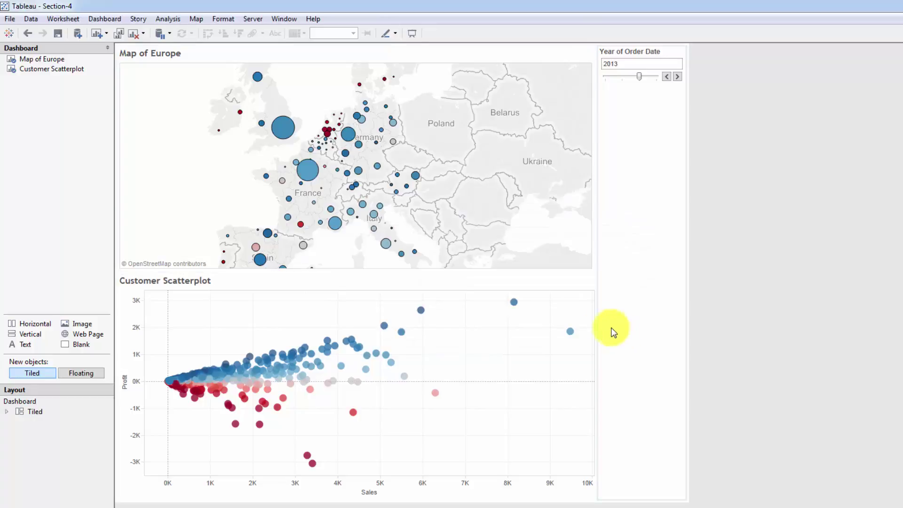
Step: Turn on Use as Filter for the Map of Europe sheet
left_click(214, 143)
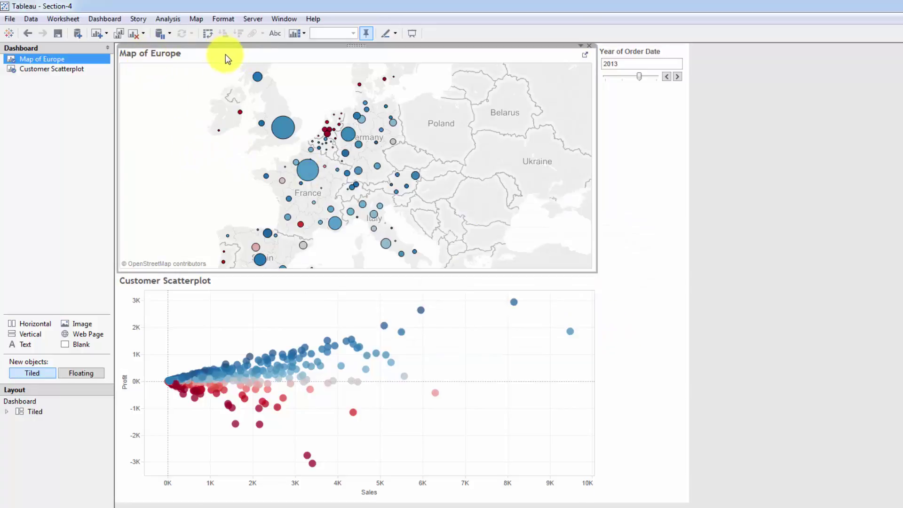
left_click(581, 46)
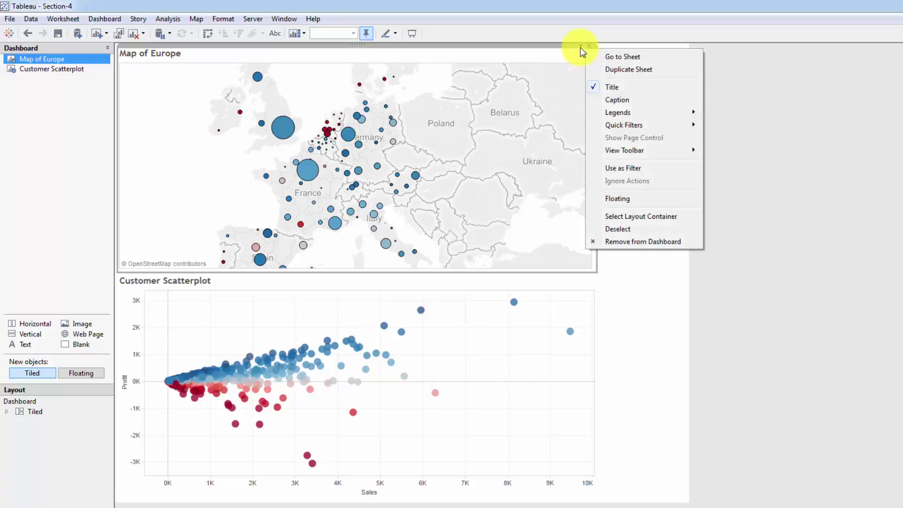
left_click(635, 170)
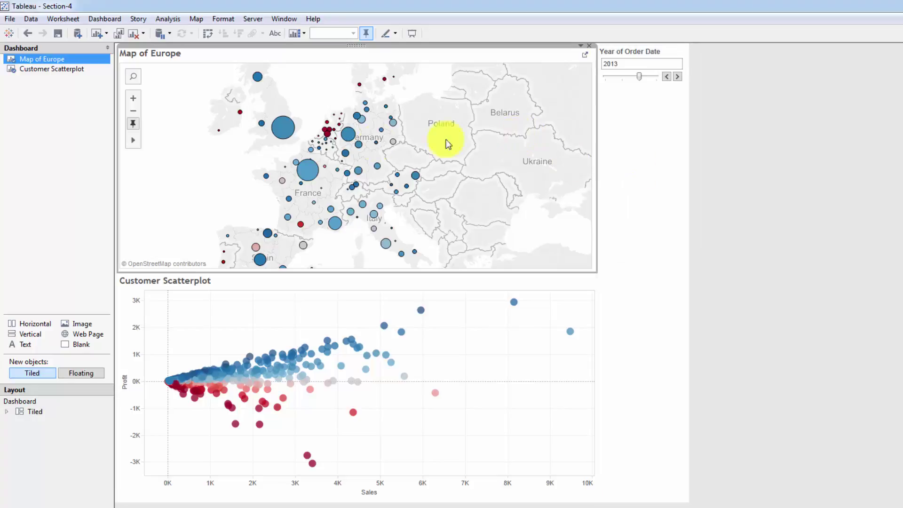
Step: Filter the scatterplot by Ile-de-France, England, the Netherlands, southwest France, Baden-Württemberg, Bavaria and Alsace
mouse_move(309, 173)
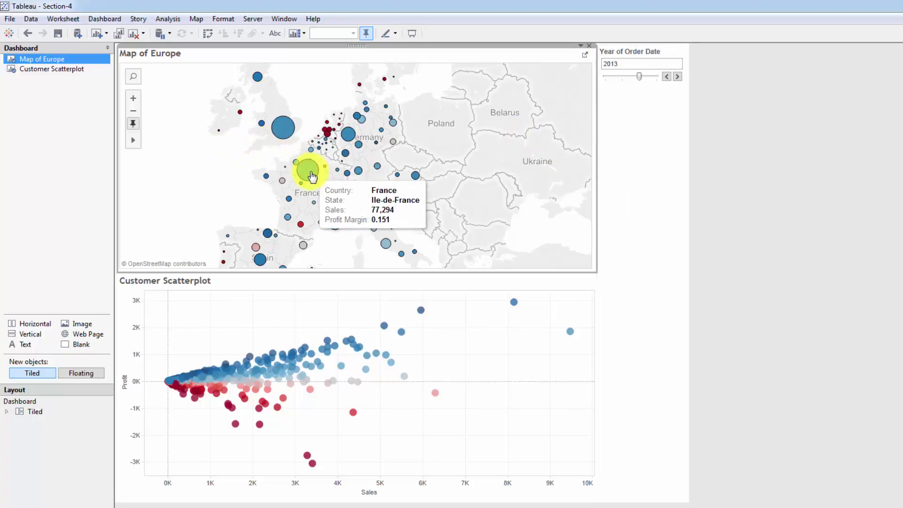
left_click(310, 174)
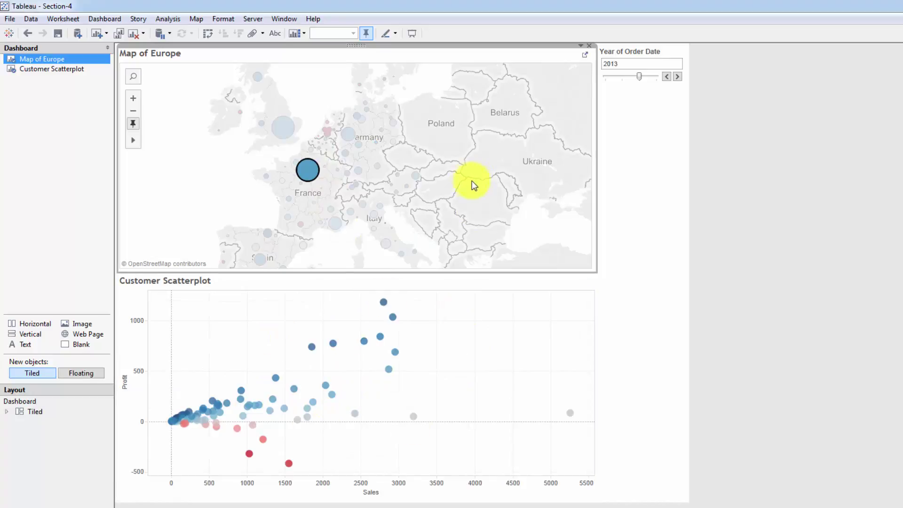
left_click(290, 131)
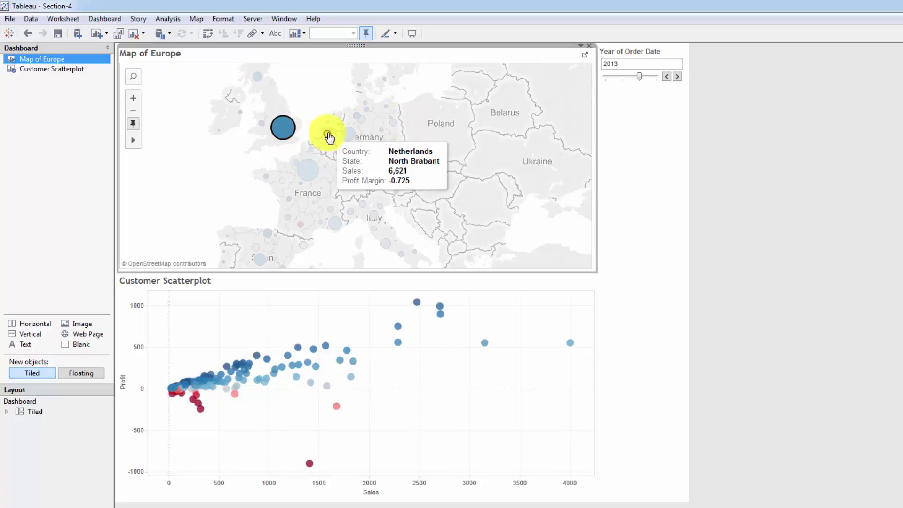
left_click(328, 135)
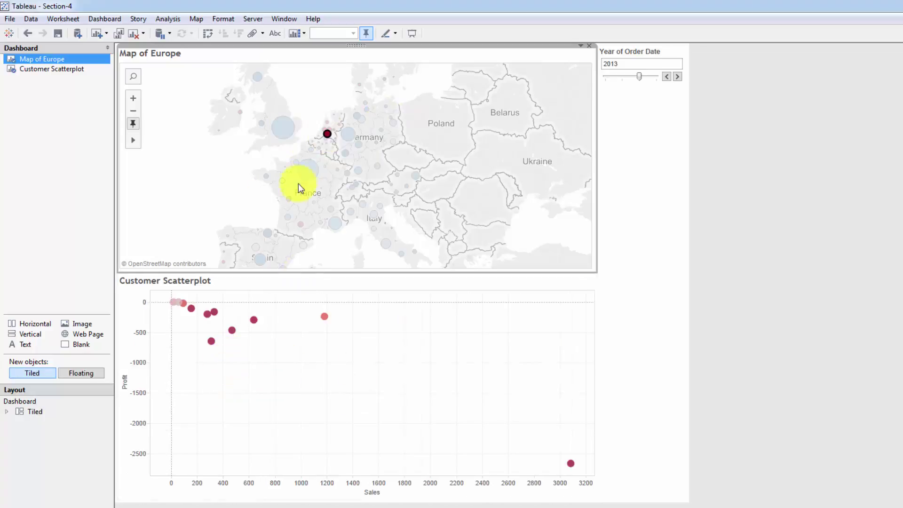
left_click(301, 224)
left_click(270, 235)
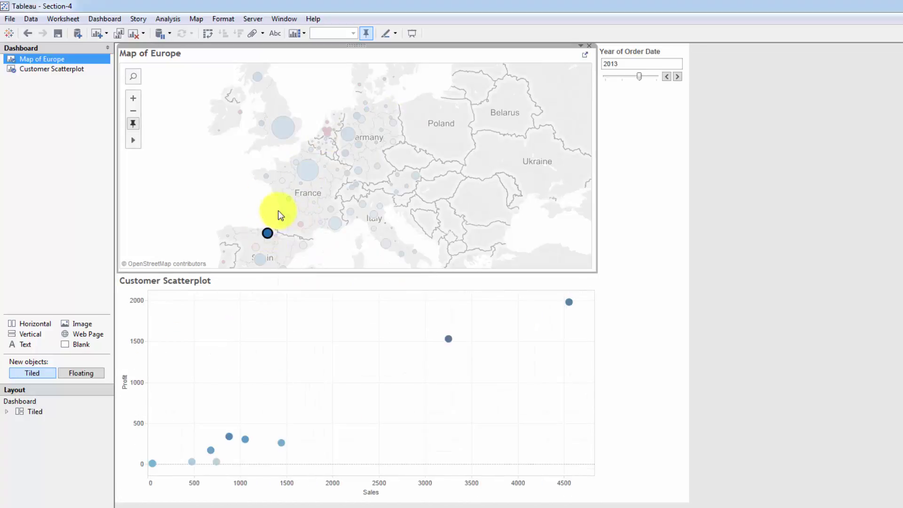
left_click(287, 217)
left_click(289, 199)
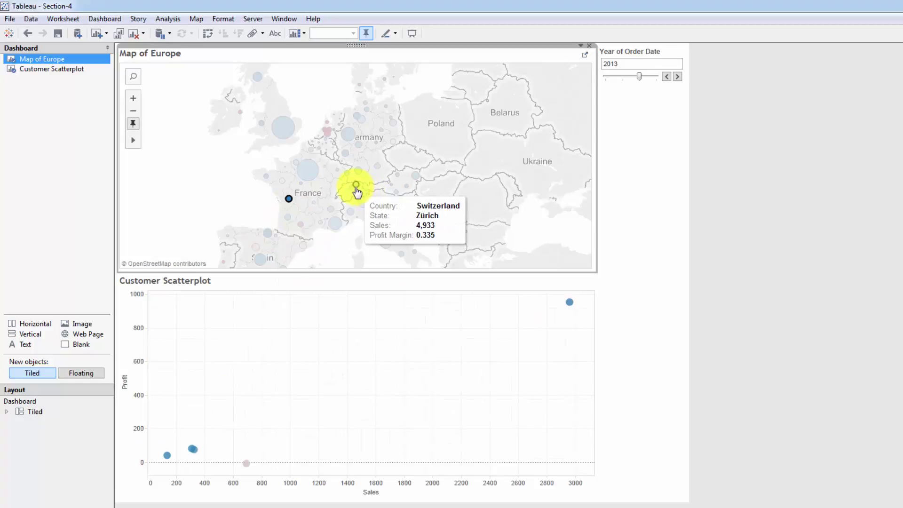
left_click(356, 184)
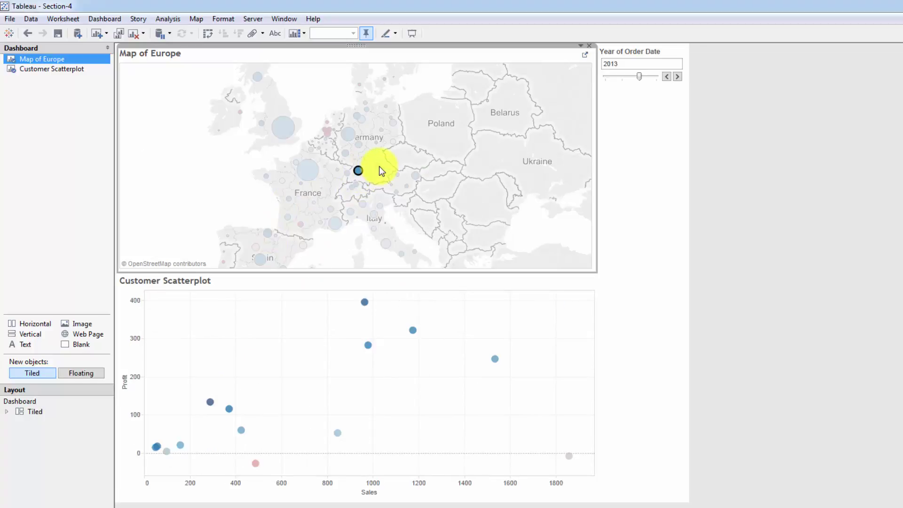
left_click(377, 166)
left_click(347, 173)
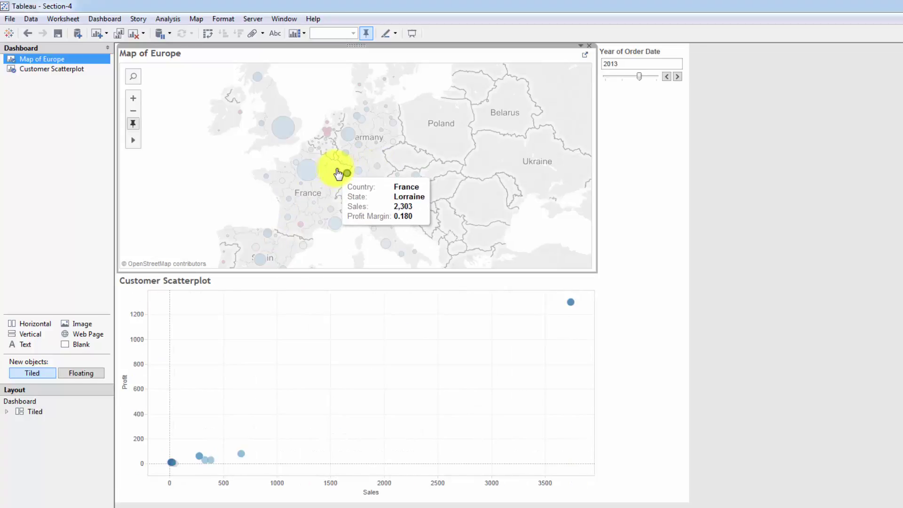
Step: Filter by Lorraine, North Rhine-Westphalia, Bremen, Hamburg, Scotland and Wales, then clear the selection
left_click(337, 171)
left_click(353, 128)
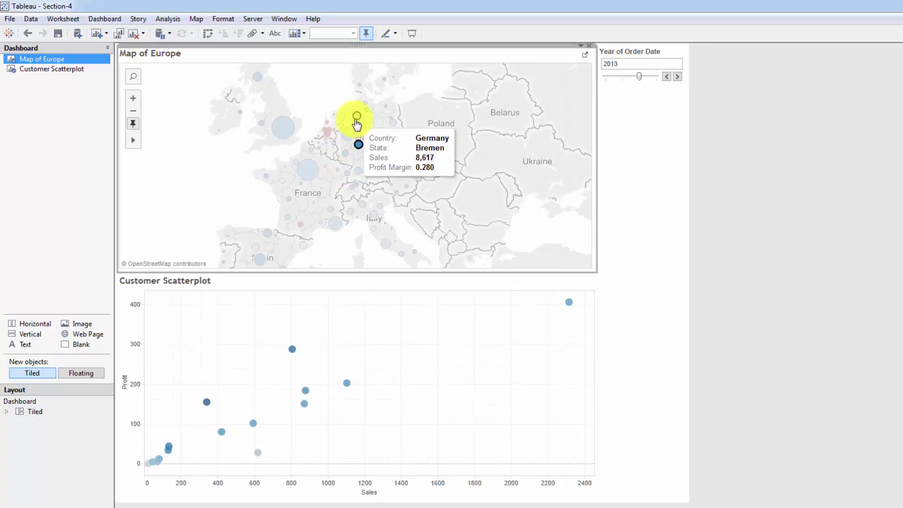
left_click(357, 116)
left_click(366, 109)
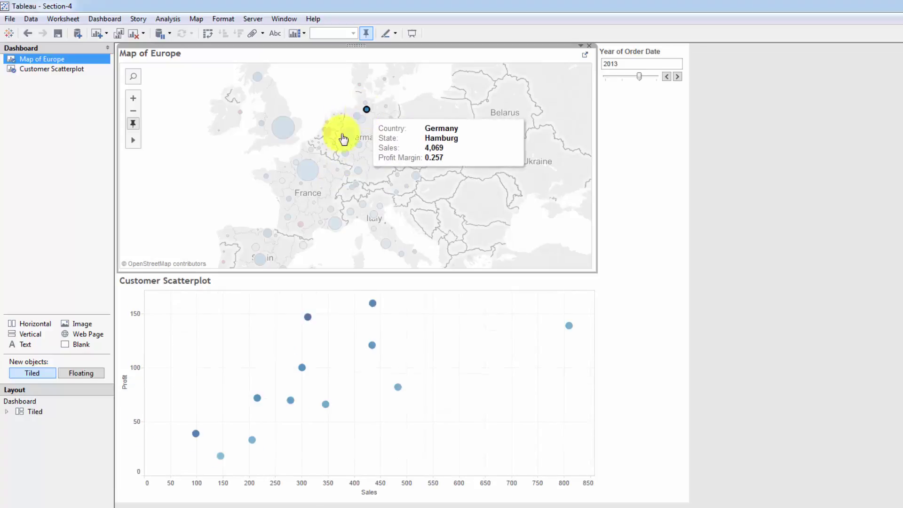
left_click(290, 200)
left_click(268, 105)
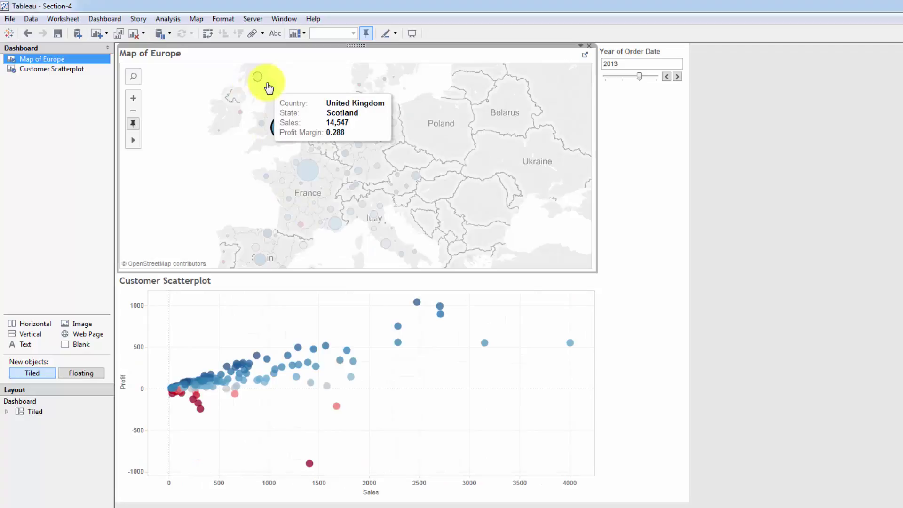
left_click(258, 78)
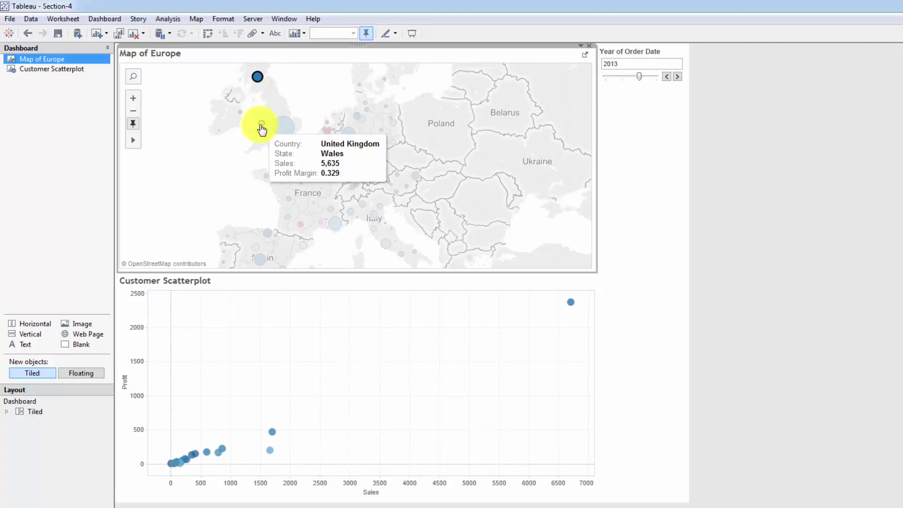
left_click(262, 125)
left_click(208, 169)
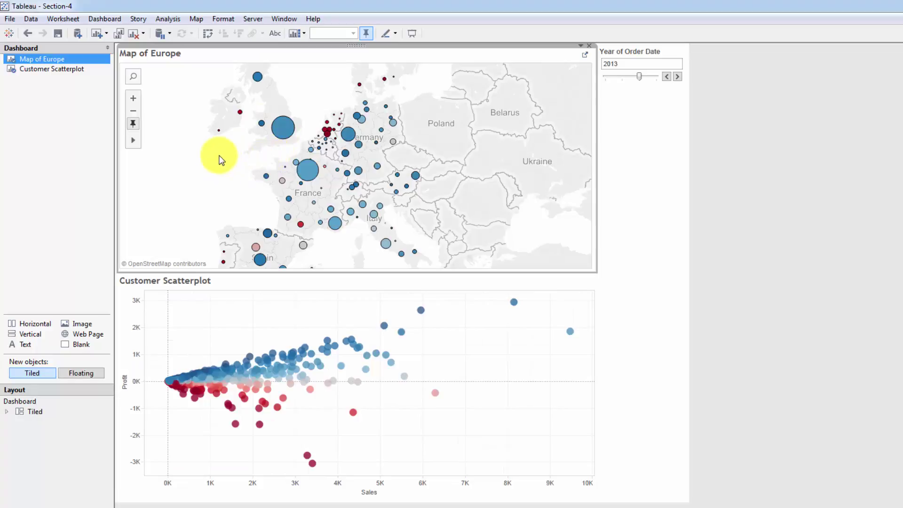
Step: Open Dashboard > Actions and edit the Filter 1 (generated) action
left_click(105, 19)
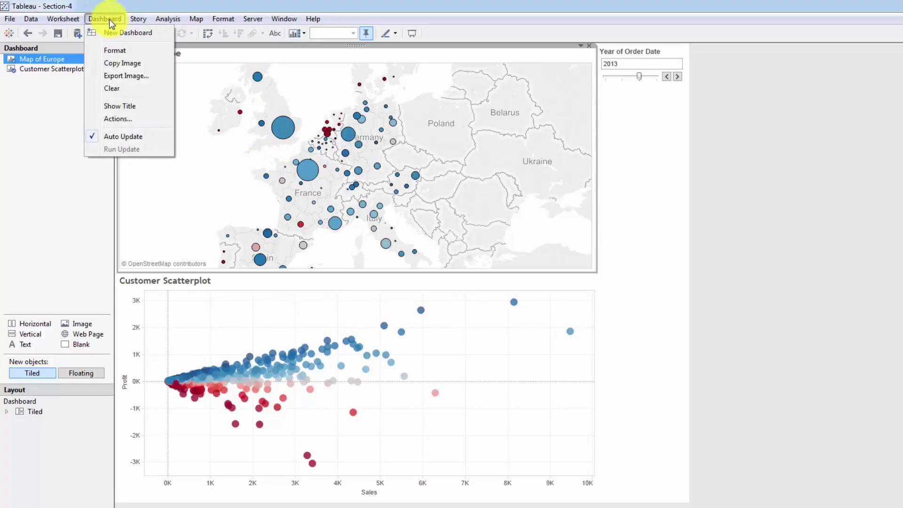
left_click(117, 118)
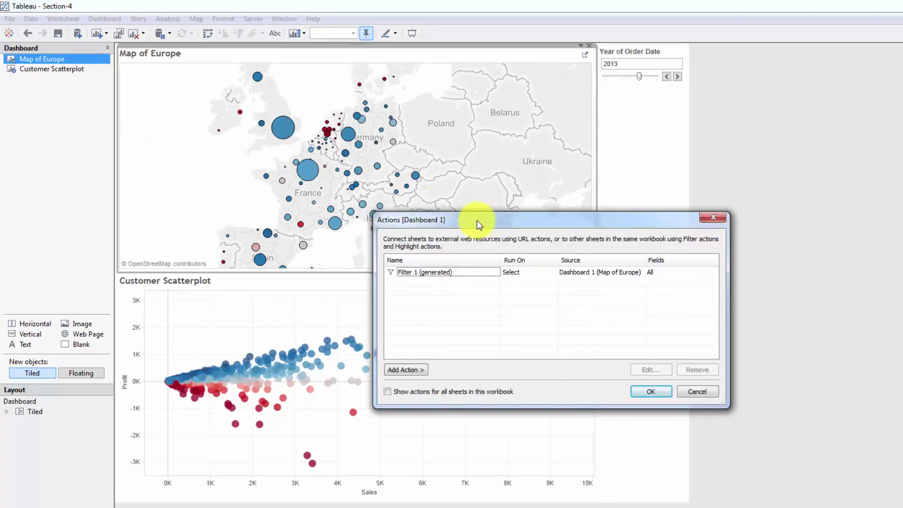
left_click_drag(476, 220, 342, 181)
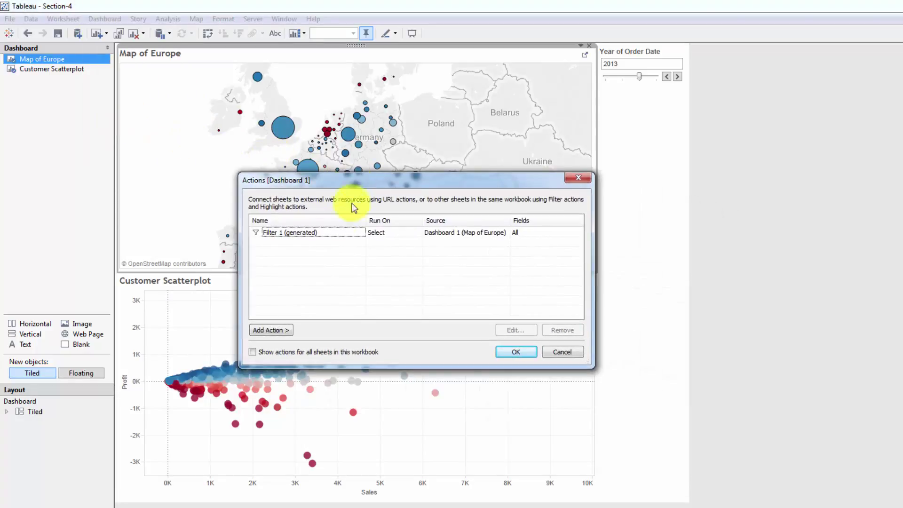
left_click(312, 234)
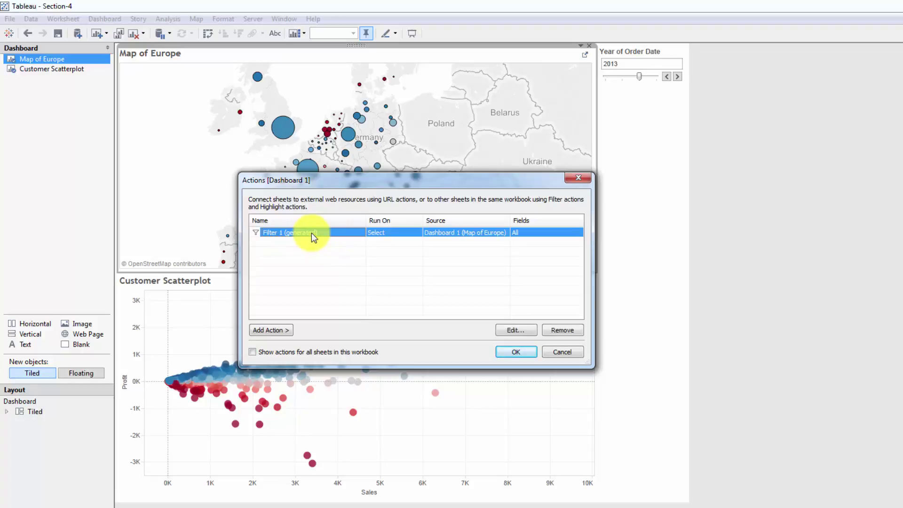
left_click(507, 330)
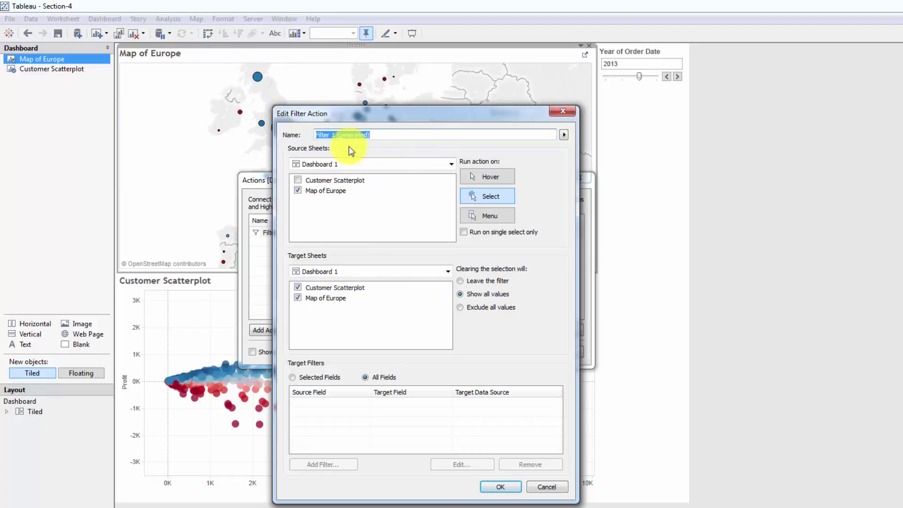
Step: Close both dialogs unchanged, then test filtering by North Rhine-Westphalia, Ile-de-France, Provence and Hessen
left_click(500, 485)
left_click(517, 352)
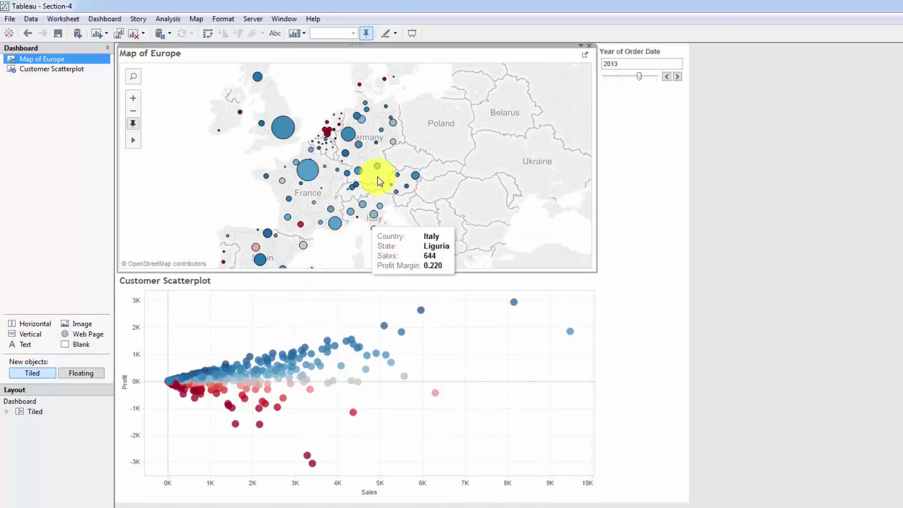
left_click(348, 134)
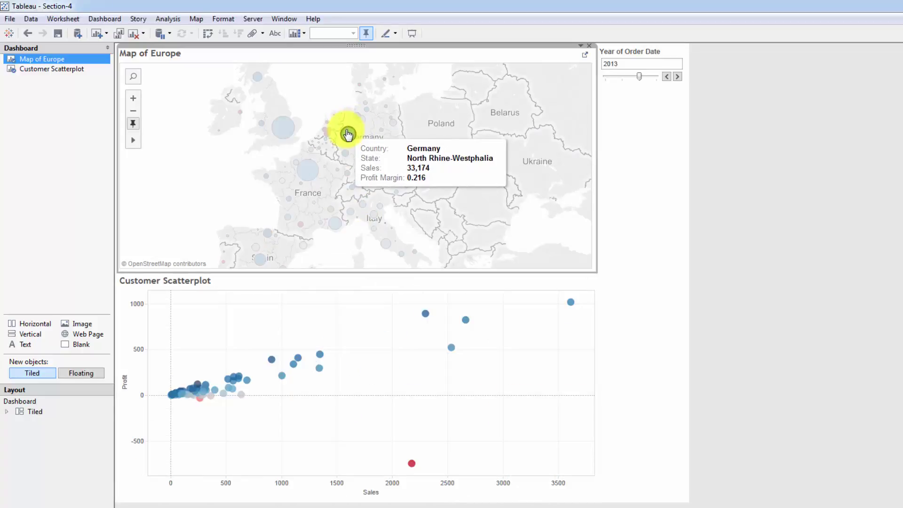
left_click(307, 170)
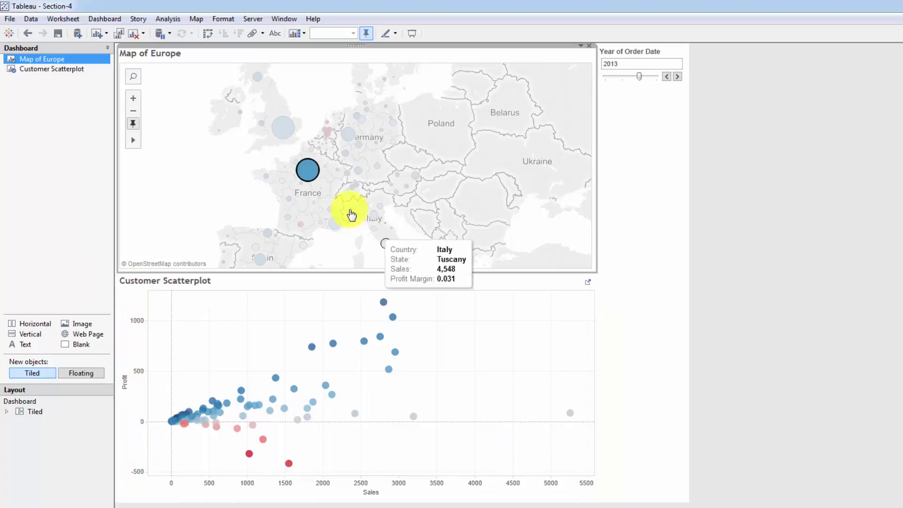
left_click(374, 215)
left_click(333, 225)
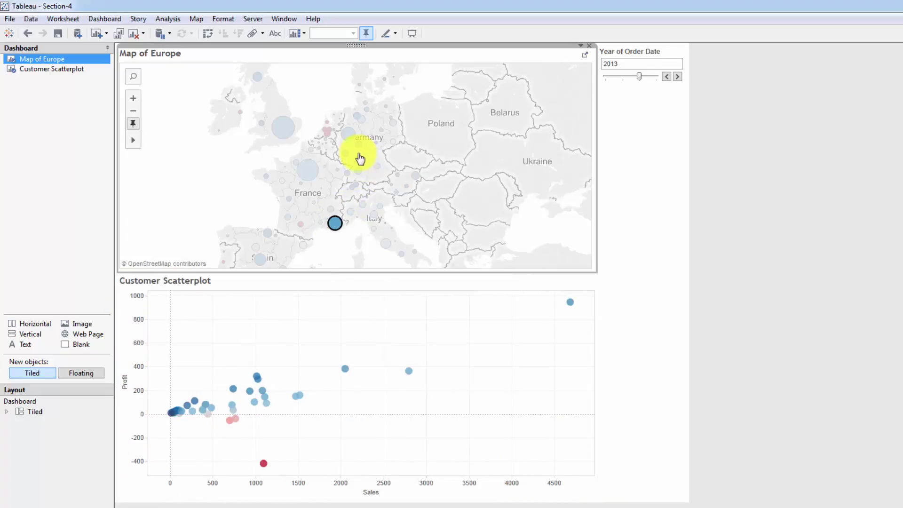
left_click(359, 144)
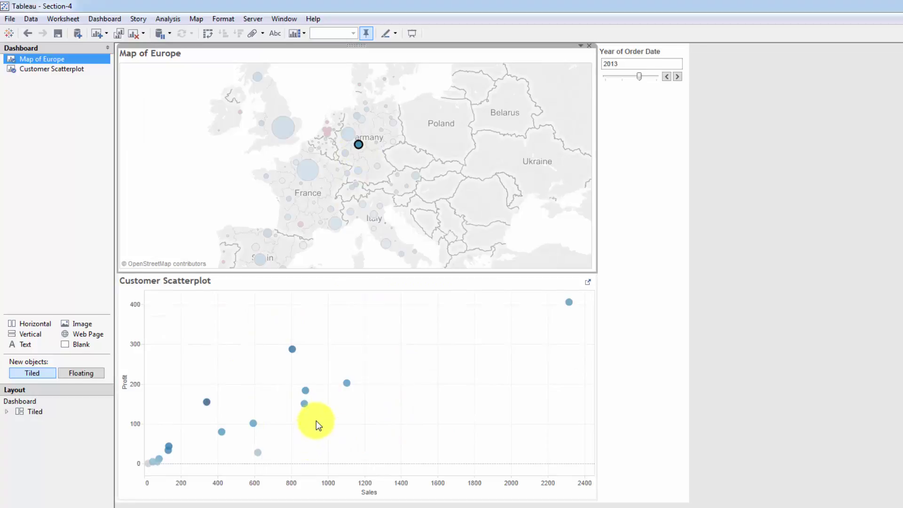
left_click(356, 144)
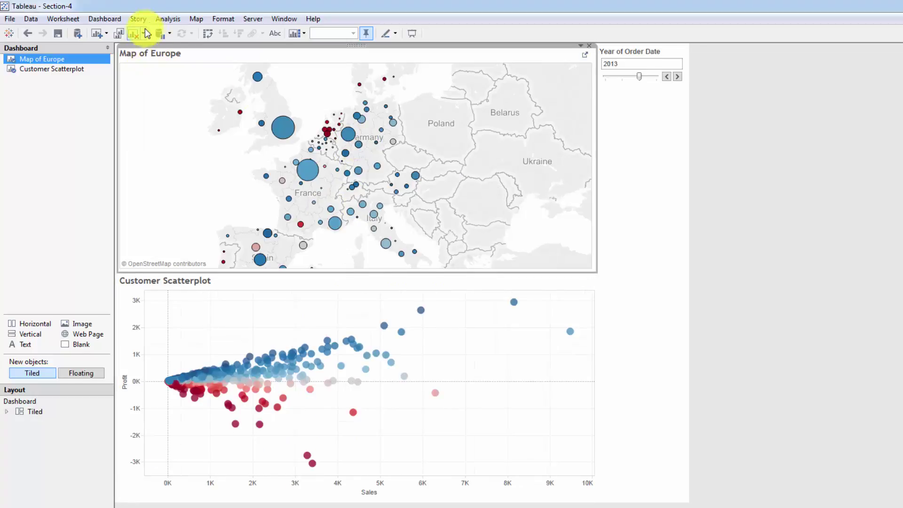
Step: Set Filter 1 (generated) to run on Hover and confirm both action dialogs
left_click(112, 19)
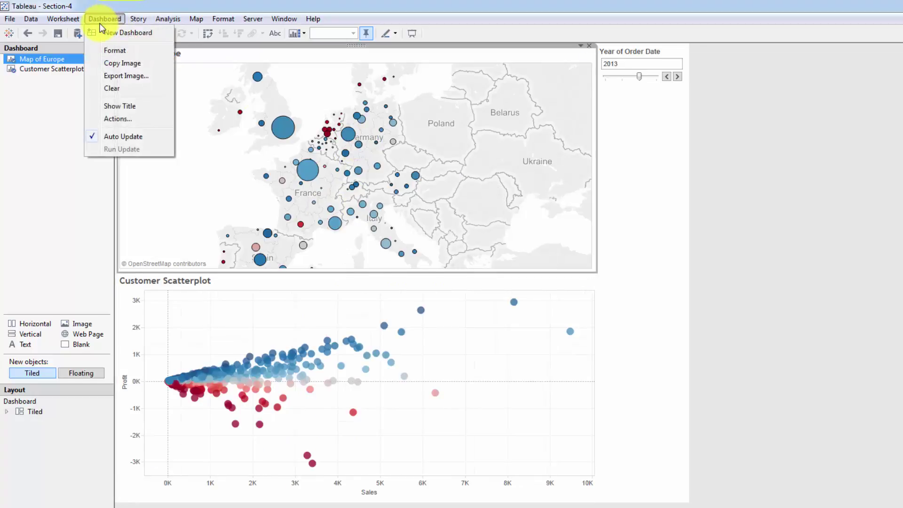
left_click(129, 117)
left_click_drag(521, 216, 356, 158)
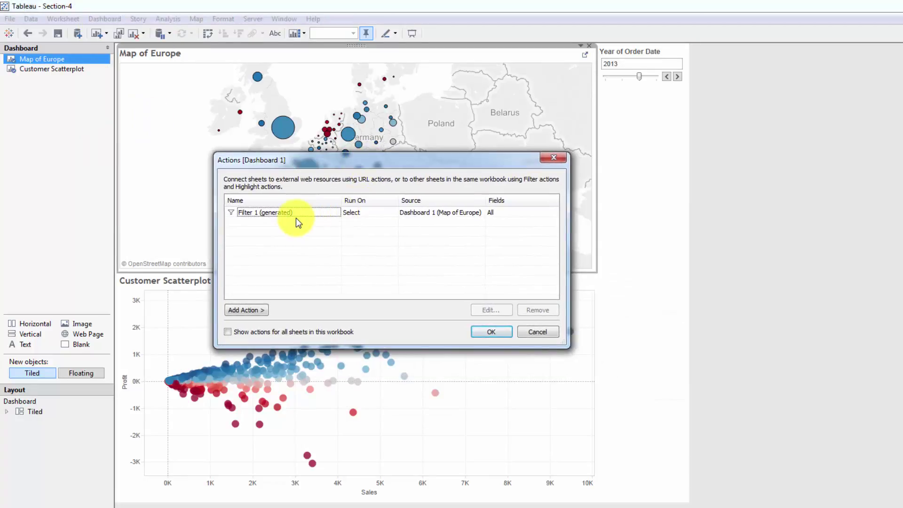
left_click(297, 215)
left_click(476, 310)
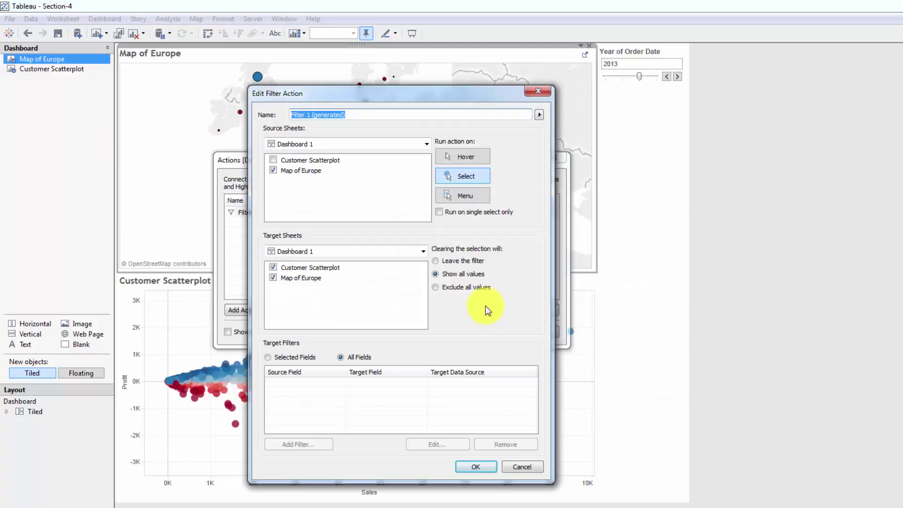
left_click(470, 157)
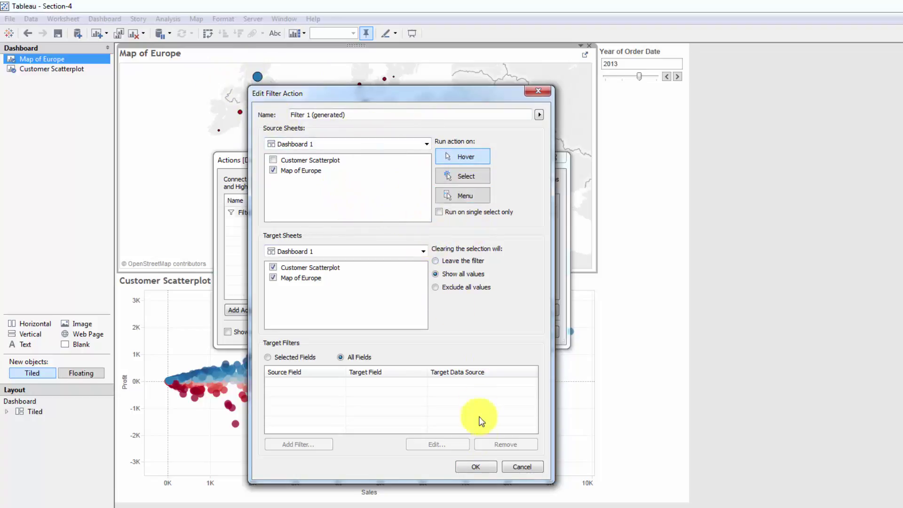
left_click(476, 466)
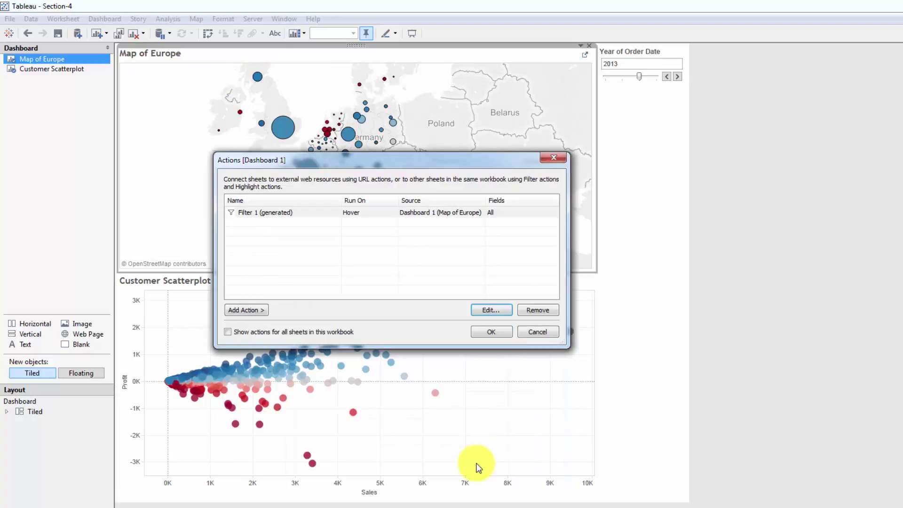
left_click(491, 332)
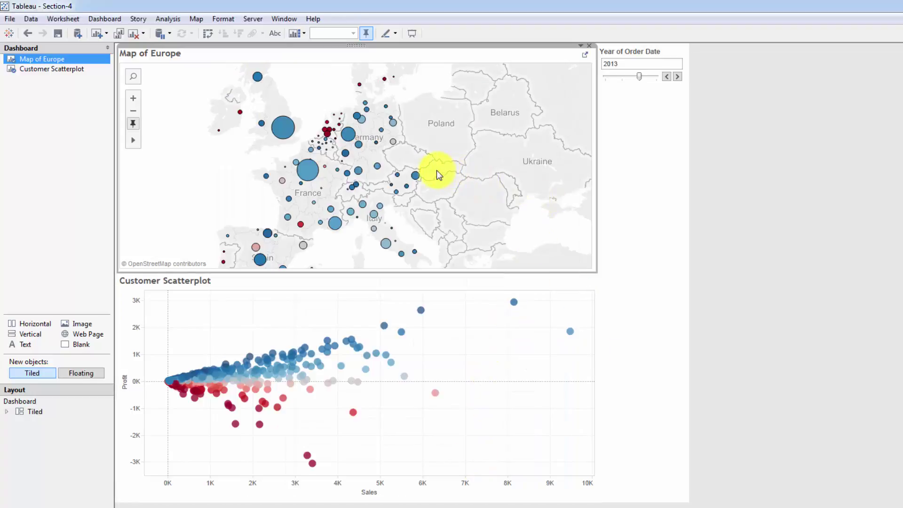
mouse_move(415, 177)
mouse_move(334, 132)
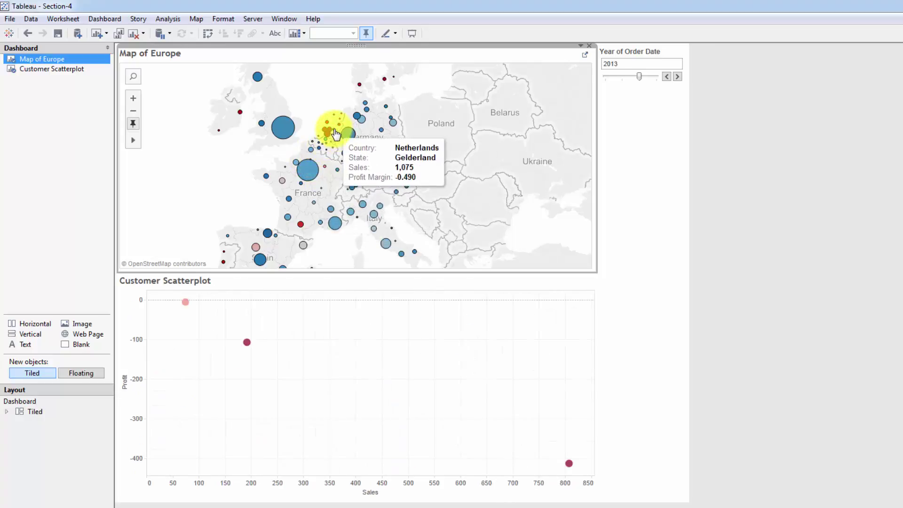
mouse_move(347, 150)
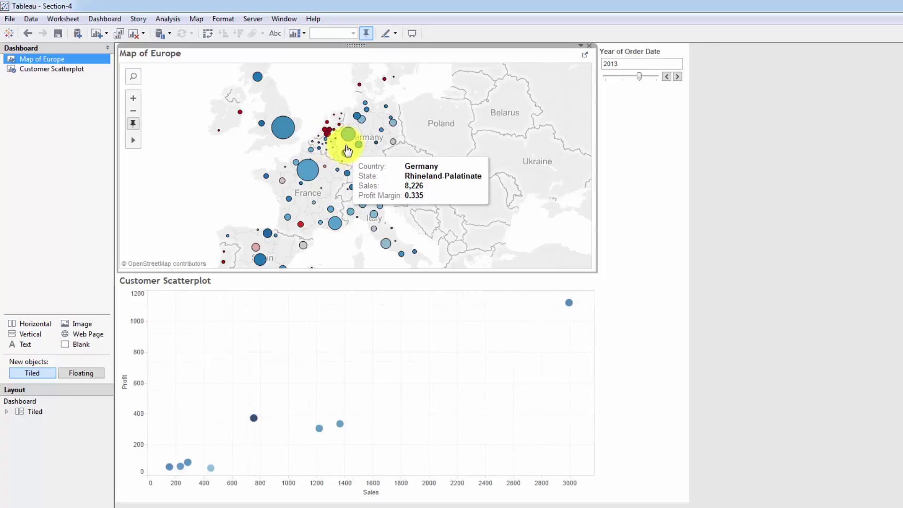
mouse_move(255, 129)
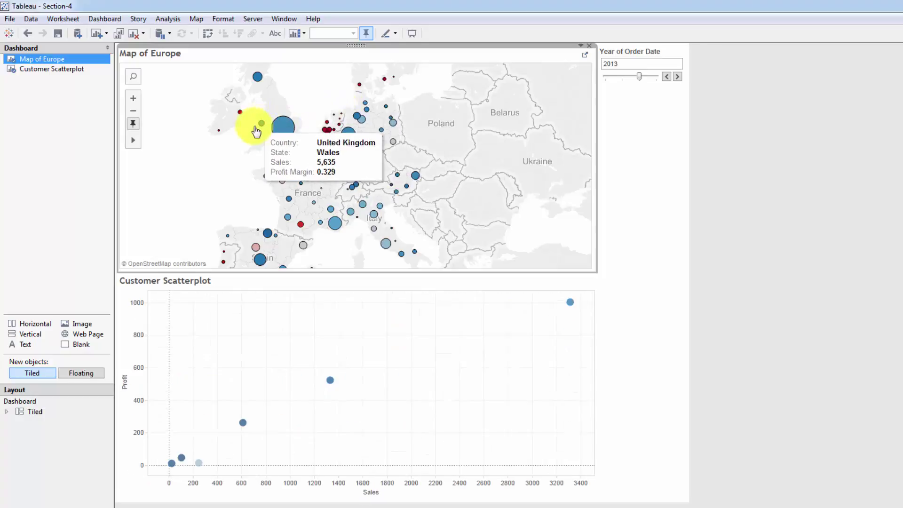
mouse_move(225, 139)
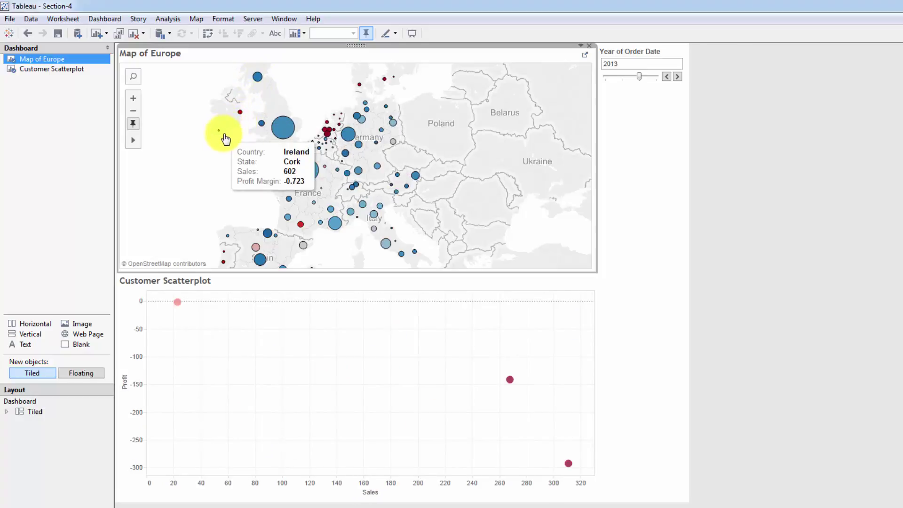
mouse_move(305, 172)
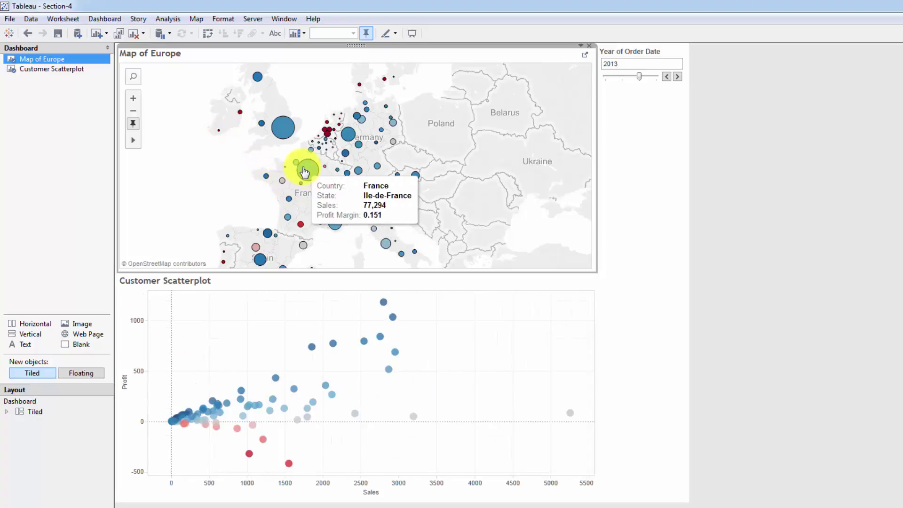
mouse_move(305, 236)
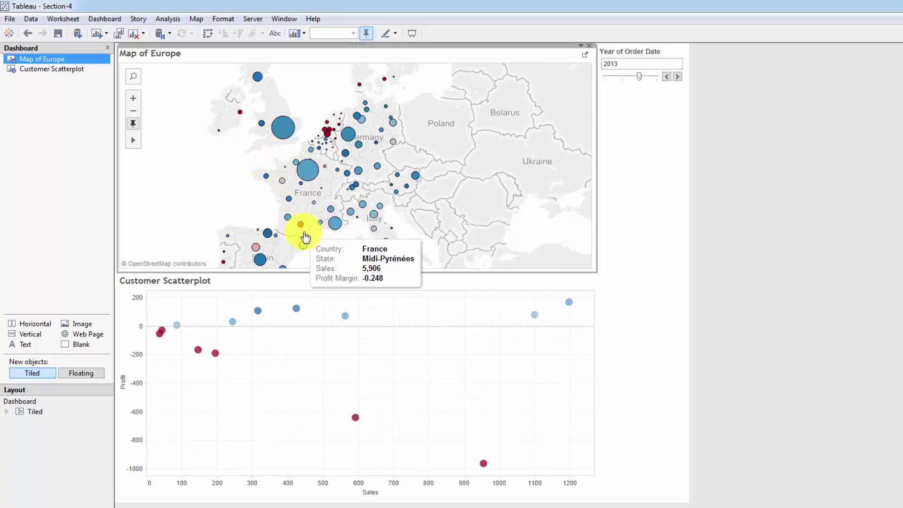
mouse_move(363, 210)
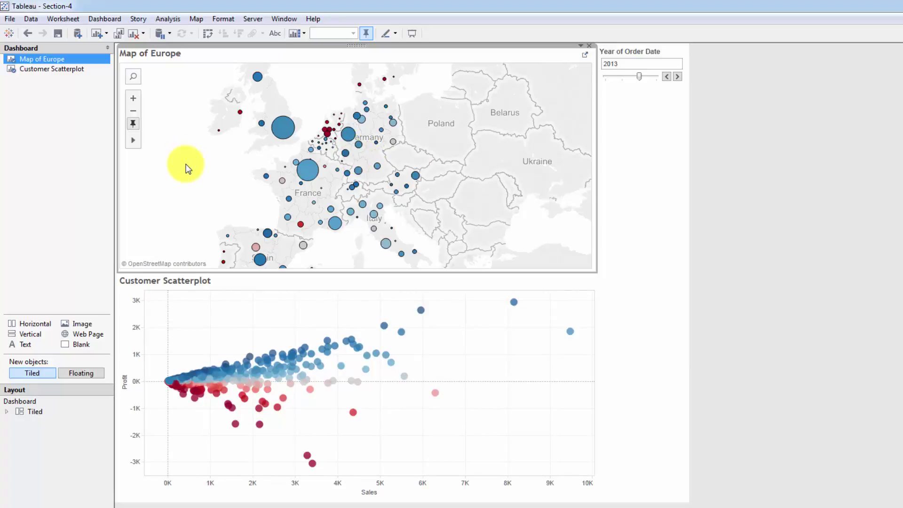
Step: Set Filter 1's Run action on to Menu and confirm both dialogs
left_click(105, 19)
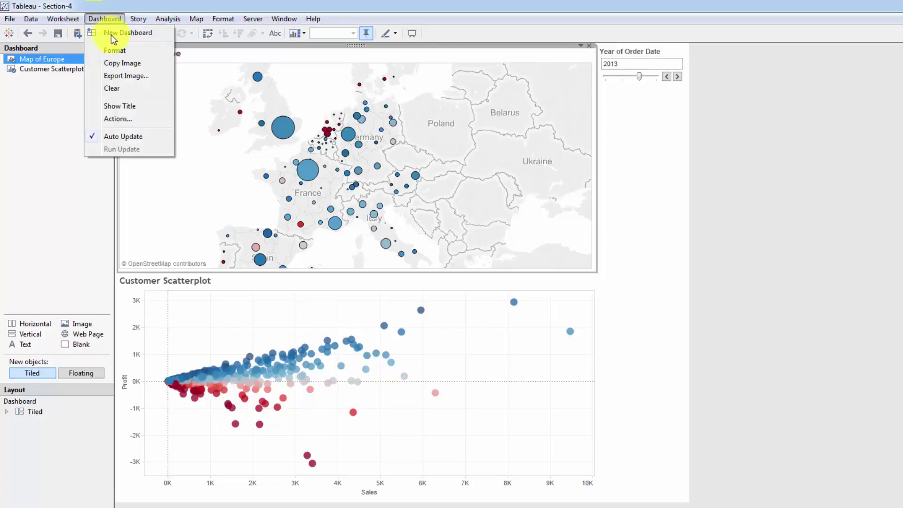
left_click(137, 117)
left_click(545, 292)
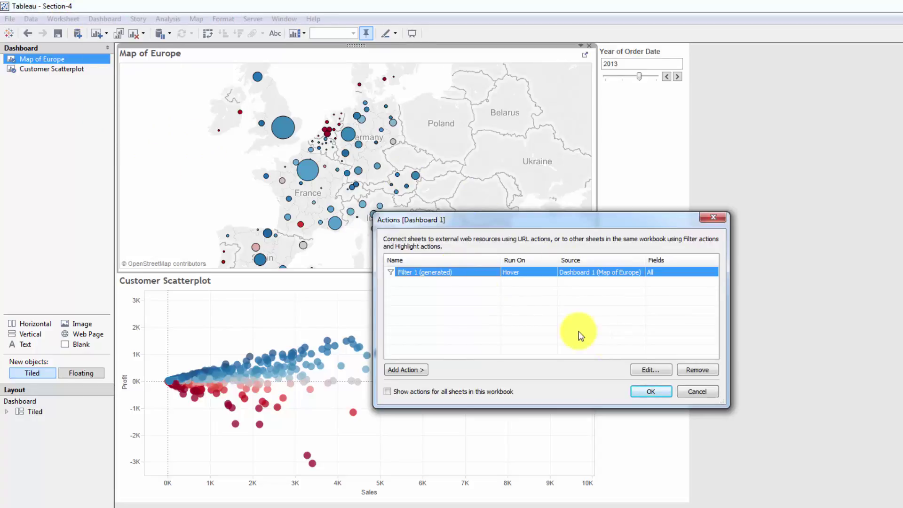
left_click(650, 369)
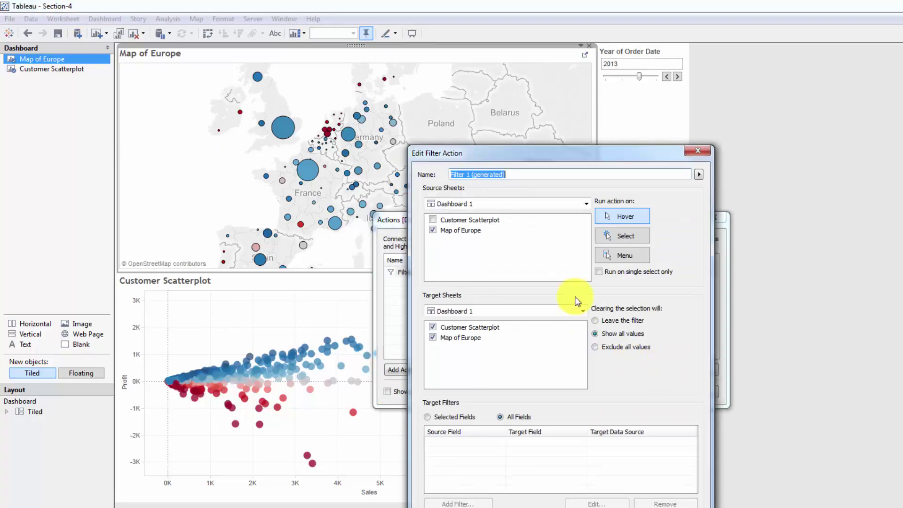
left_click(621, 256)
left_click(636, 505)
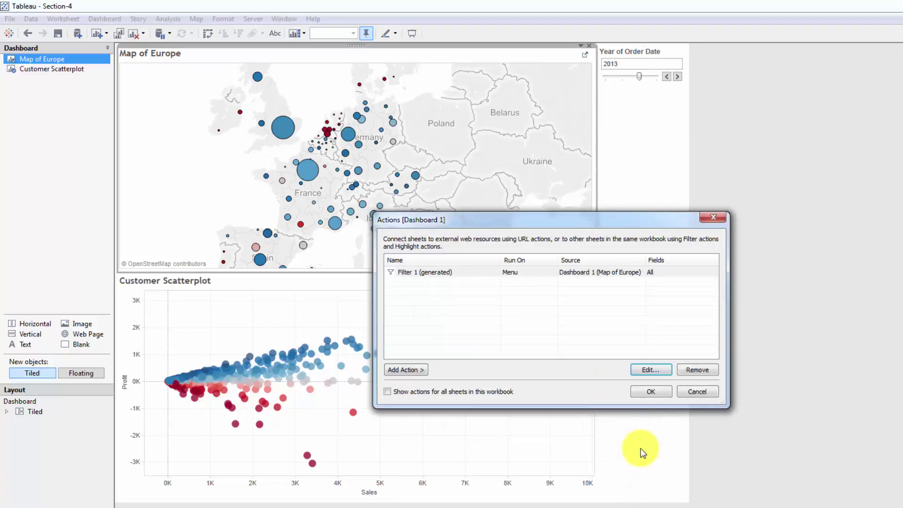
left_click(664, 392)
Step: Use the tooltip Filter 1 link on Ile-de-France, Bavaria and Emilia-Romagna, then clear the selection
left_click(308, 170)
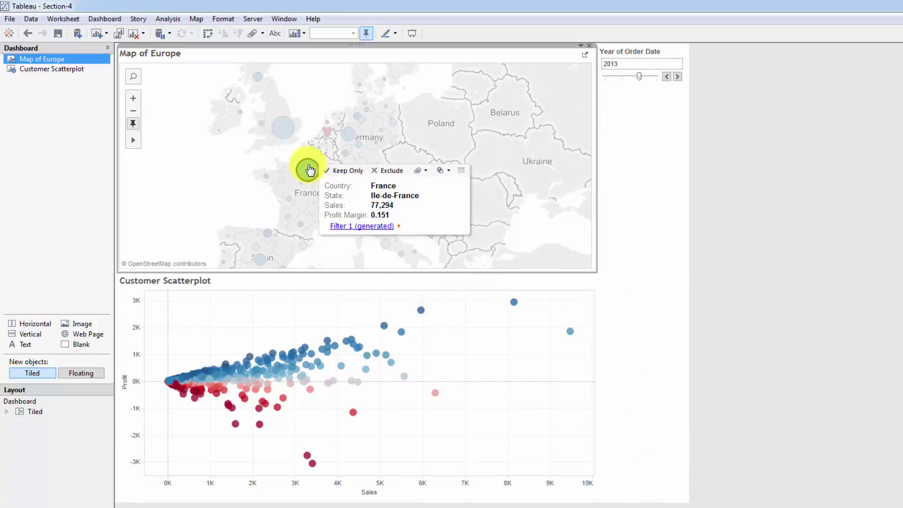
left_click(358, 227)
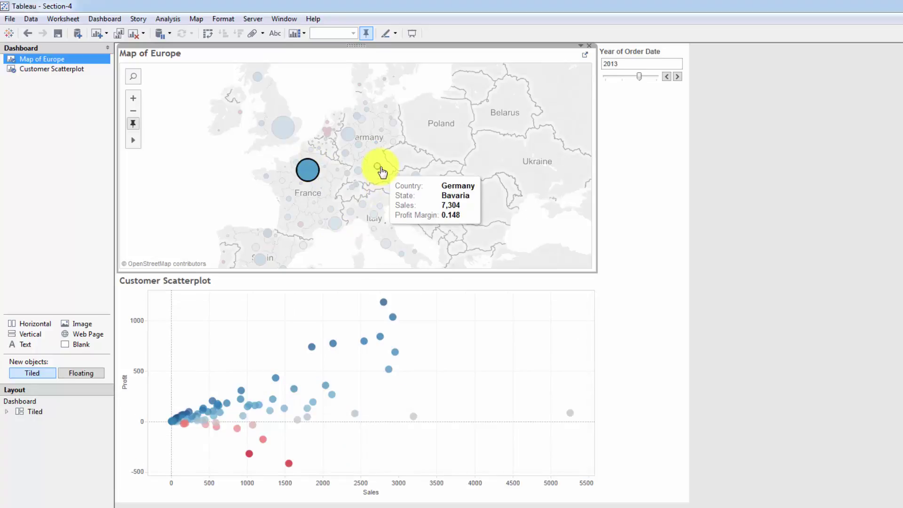
left_click(377, 167)
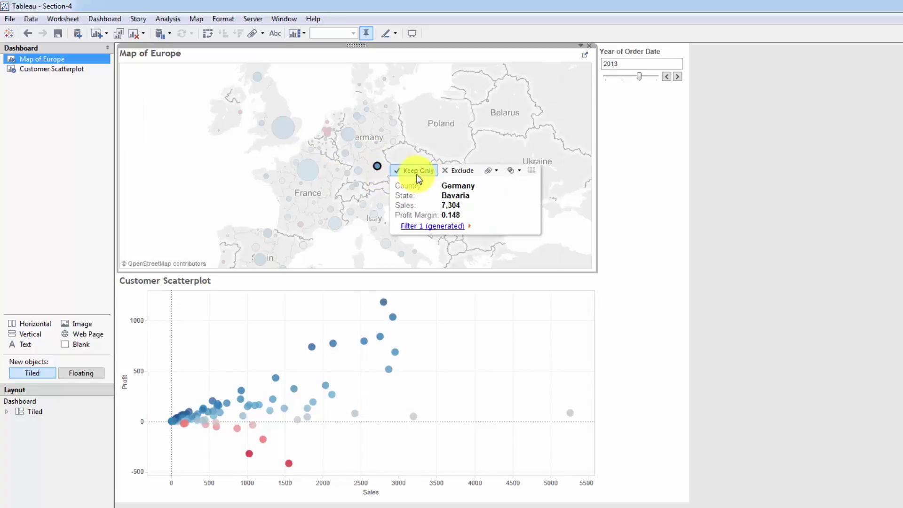
left_click(428, 232)
left_click(374, 212)
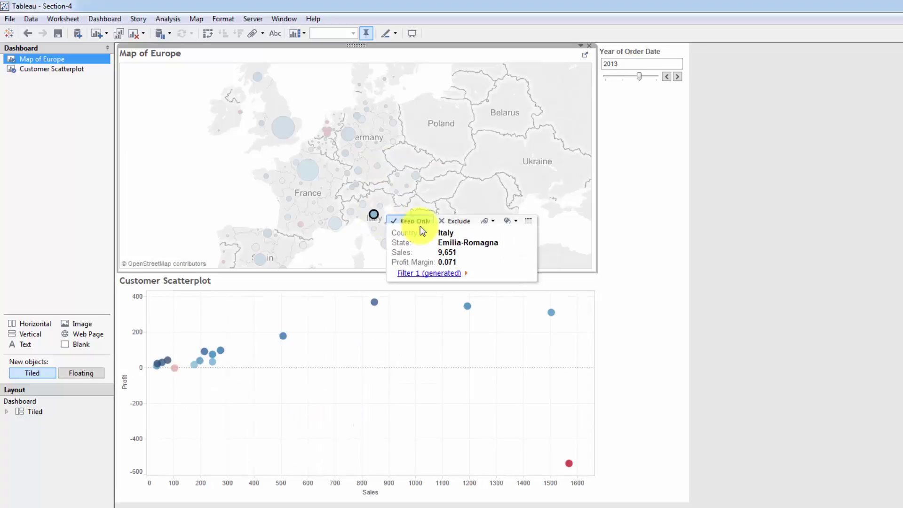
left_click(428, 272)
left_click(230, 184)
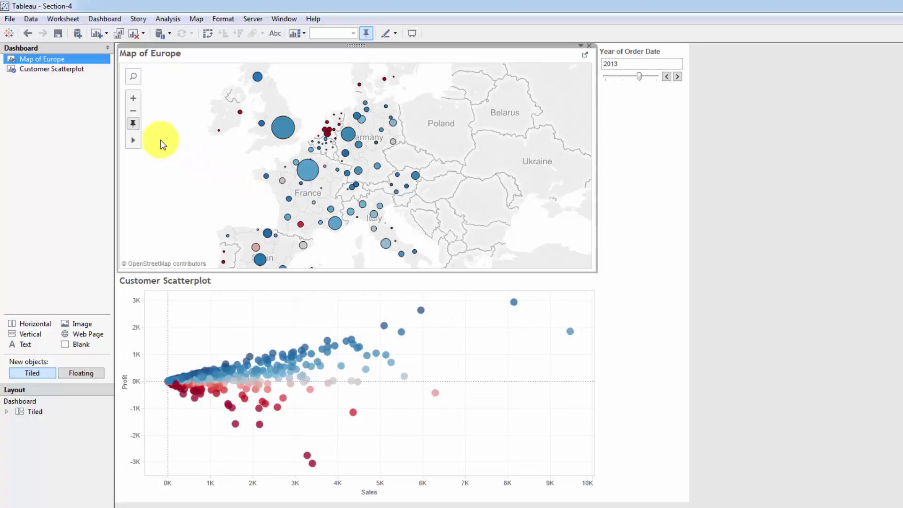
Step: Edit Filter 1 to run on Select and leave the filter when selection clears
left_click(99, 21)
left_click(131, 119)
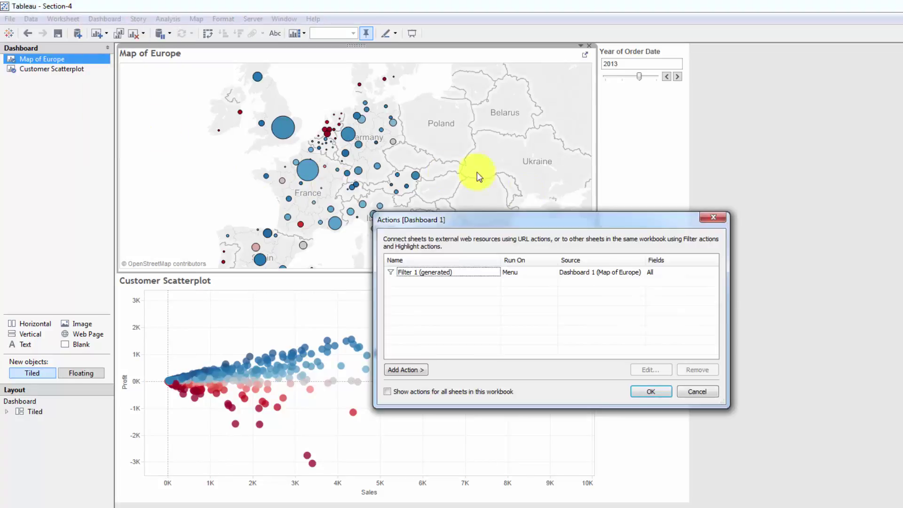
left_click(337, 220)
left_click(545, 317)
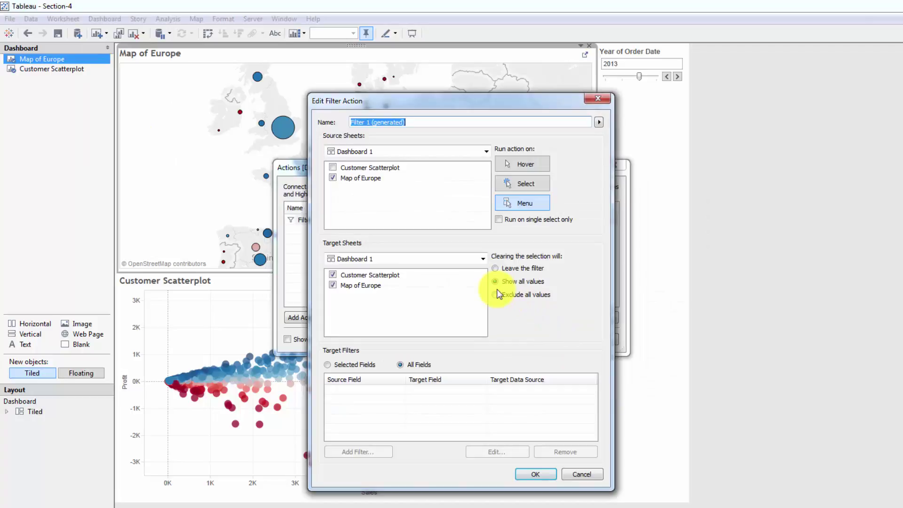
left_click(520, 186)
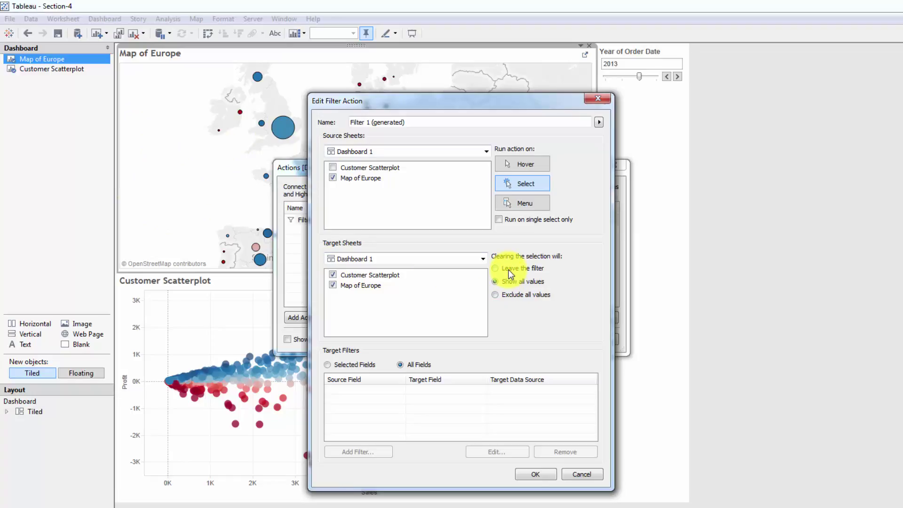
left_click(536, 474)
Step: Confirm the action, then select and clear England and a southern France mark
left_click(545, 338)
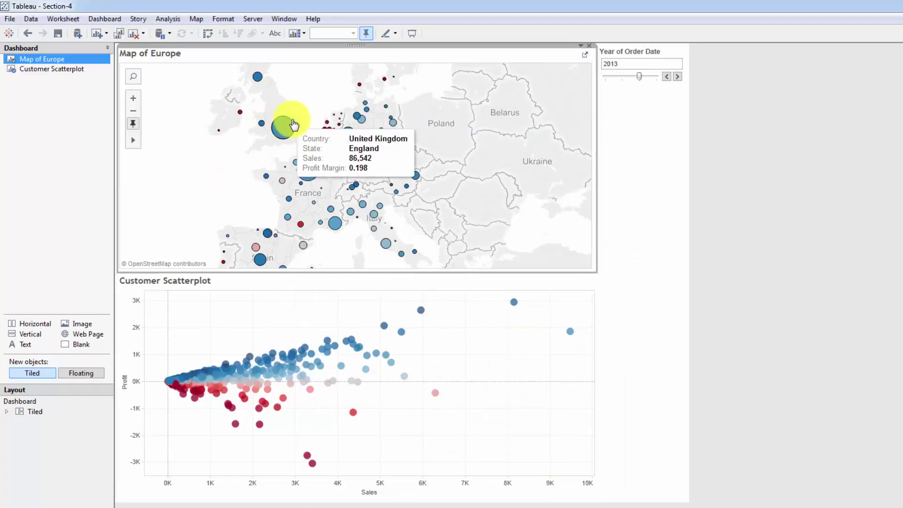
left_click(288, 133)
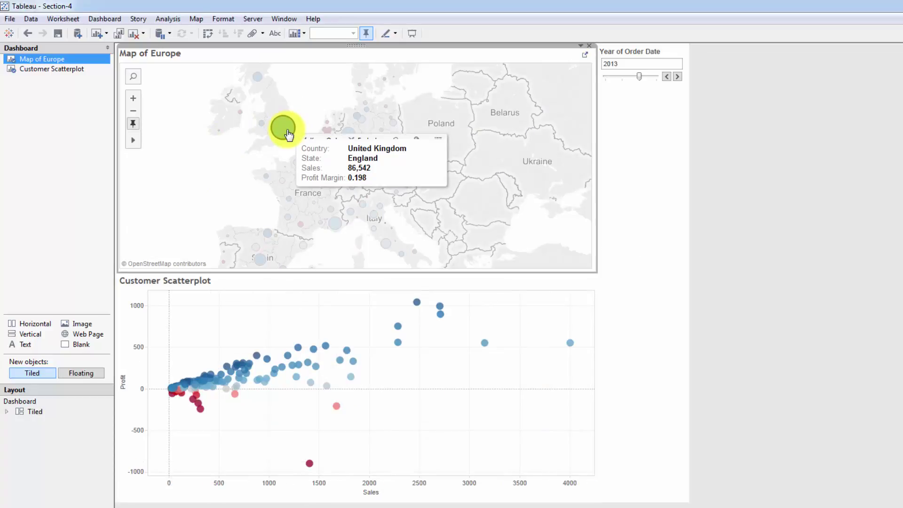
left_click(191, 186)
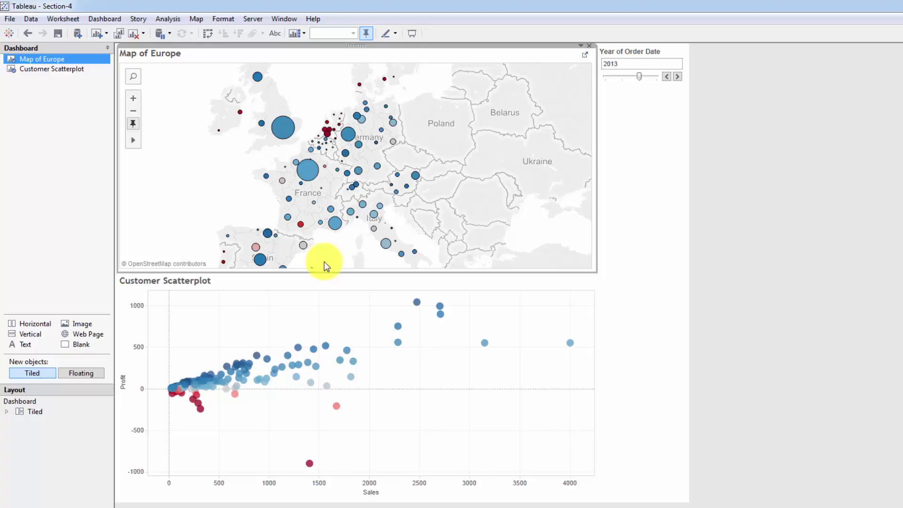
left_click(334, 223)
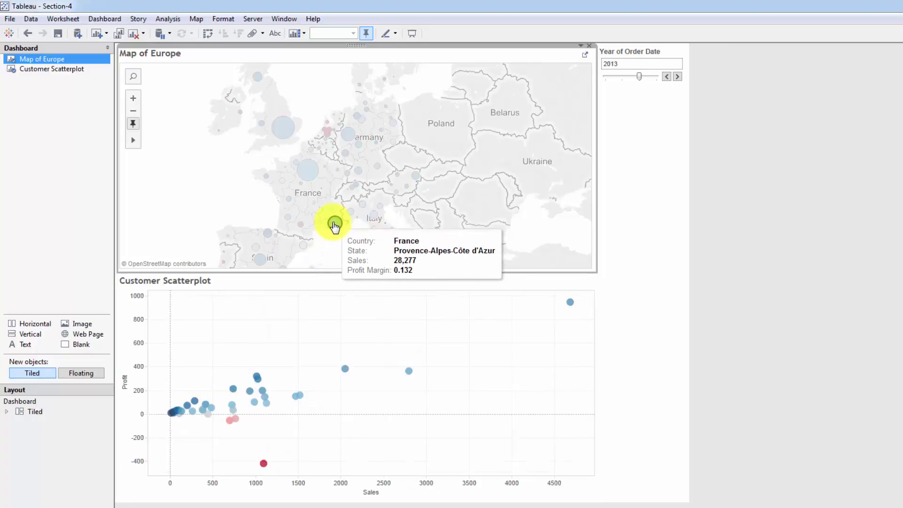
left_click(223, 197)
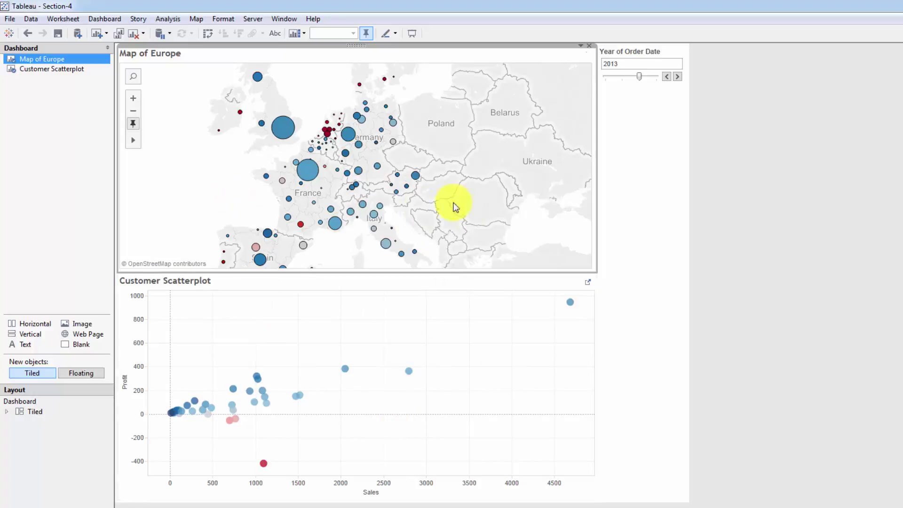
Step: Select and clear Austrian and Spanish marks, then open the Dashboard menu
left_click(415, 175)
left_click(207, 191)
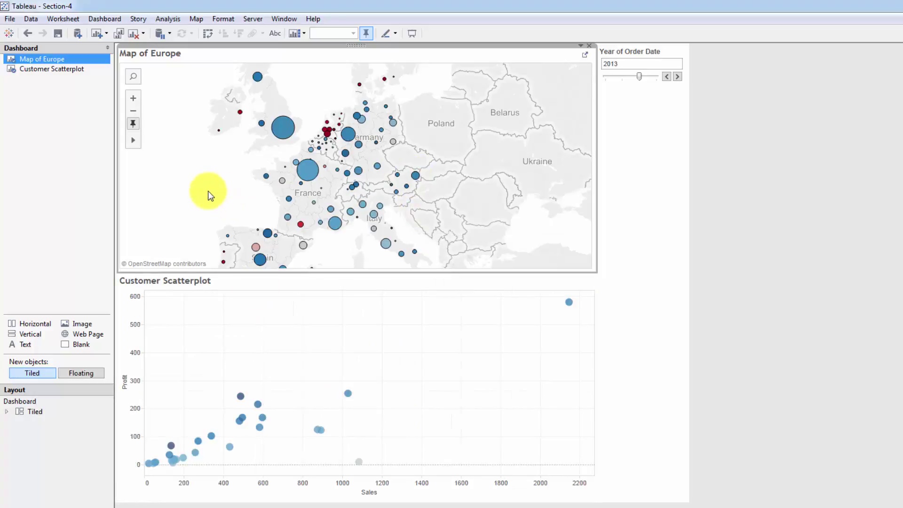
left_click(413, 177)
left_click(414, 182)
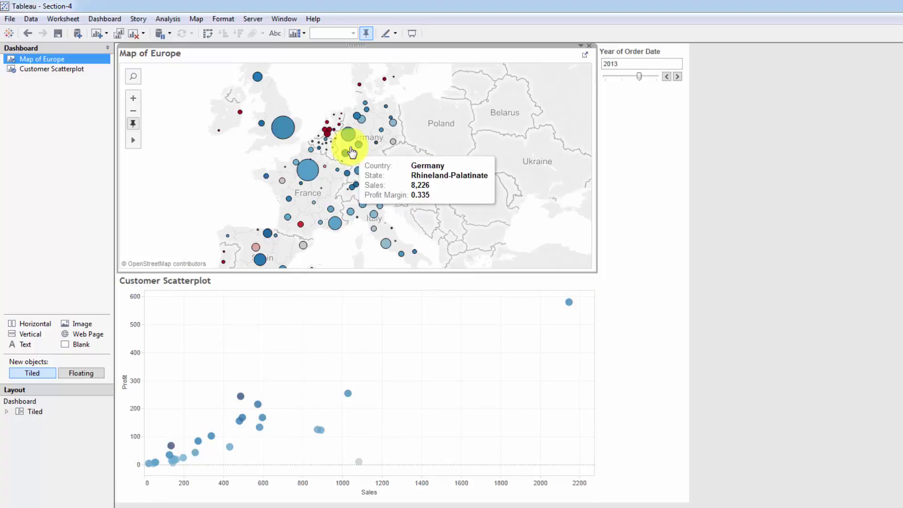
left_click(267, 233)
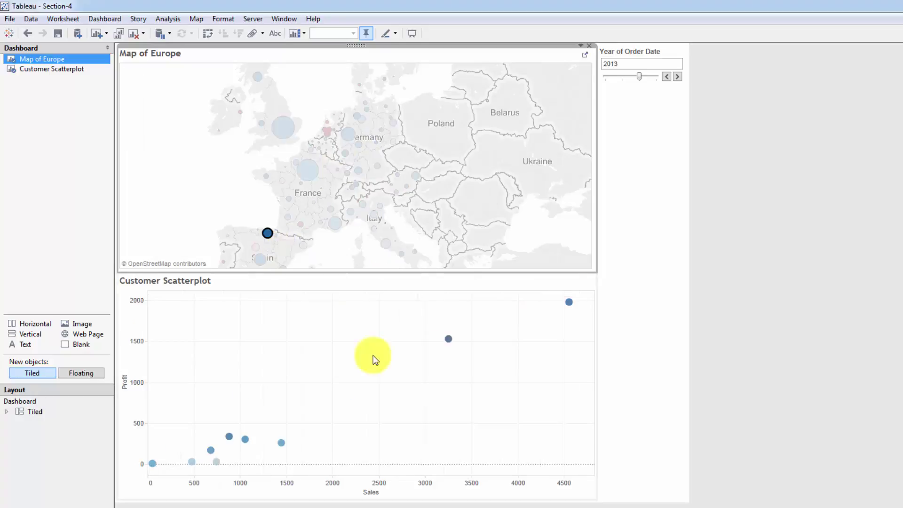
left_click(194, 198)
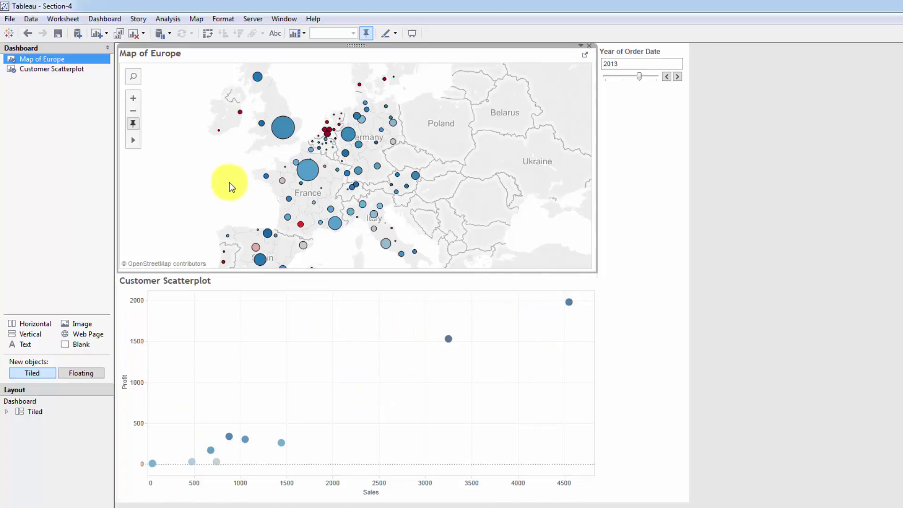
left_click(104, 19)
Step: Set Filter 1's clearing option to Show all values and confirm both dialogs
left_click(133, 118)
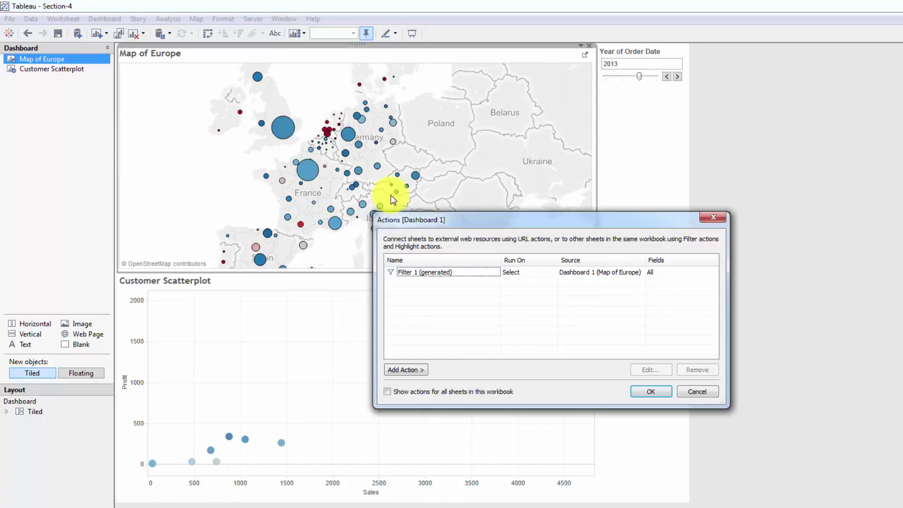
left_click(434, 268)
left_click(646, 367)
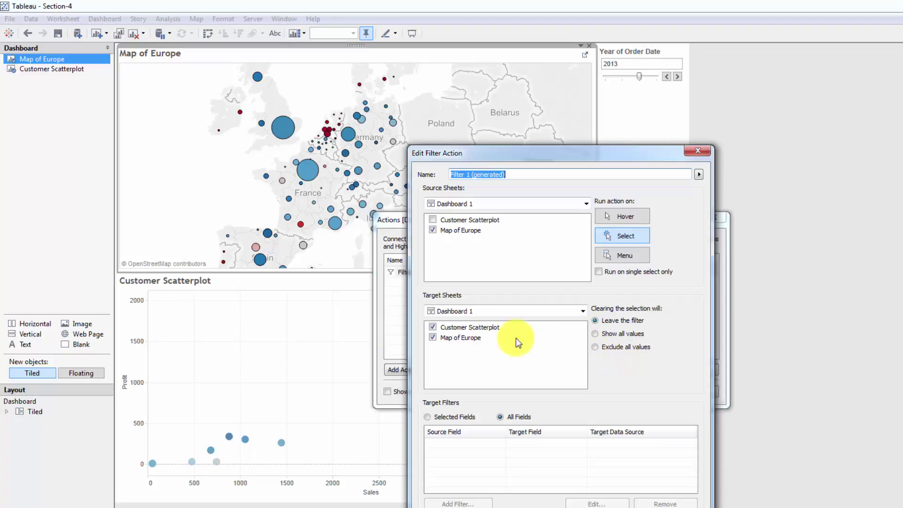
left_click(615, 334)
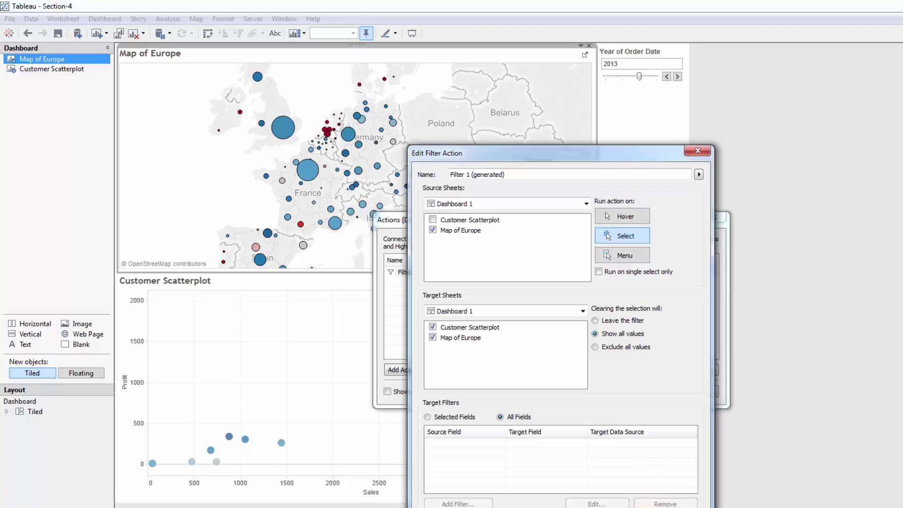
left_click(642, 507)
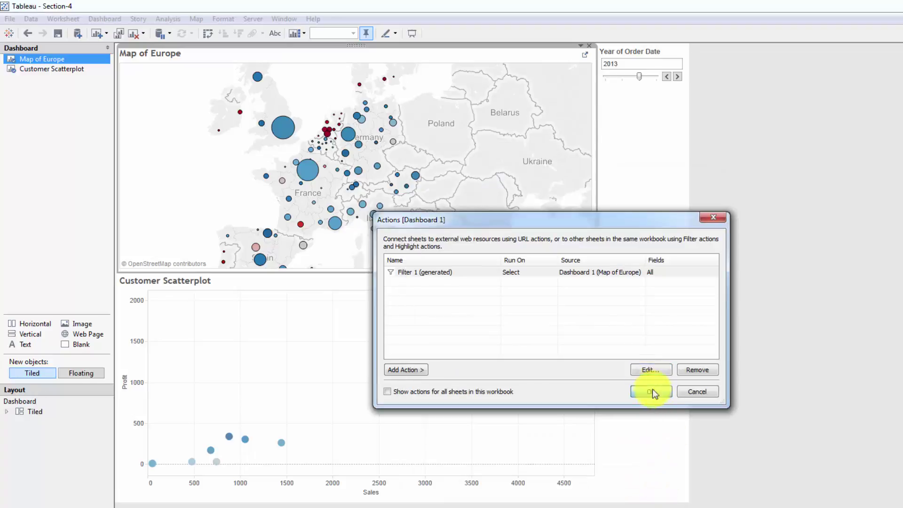
left_click(652, 392)
Step: Select and clear a northern France mark to check the scatterplot unfilters
left_click(311, 149)
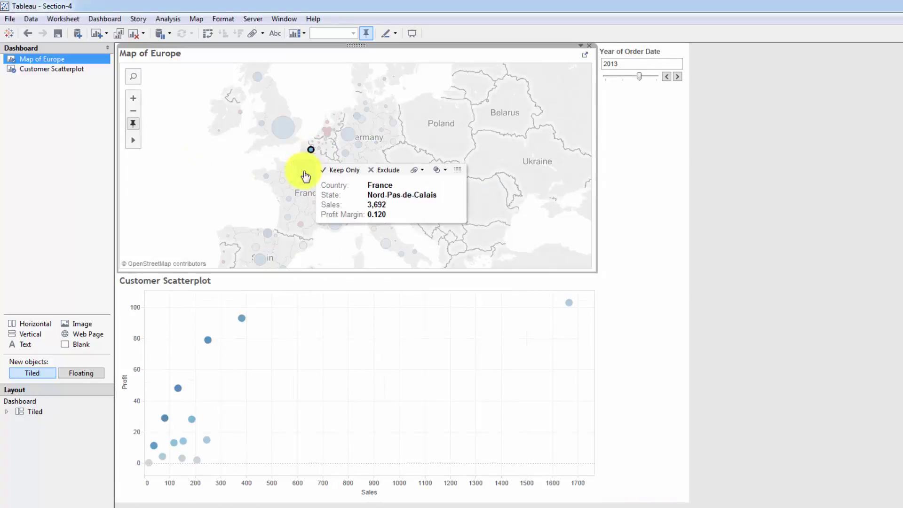
left_click(236, 154)
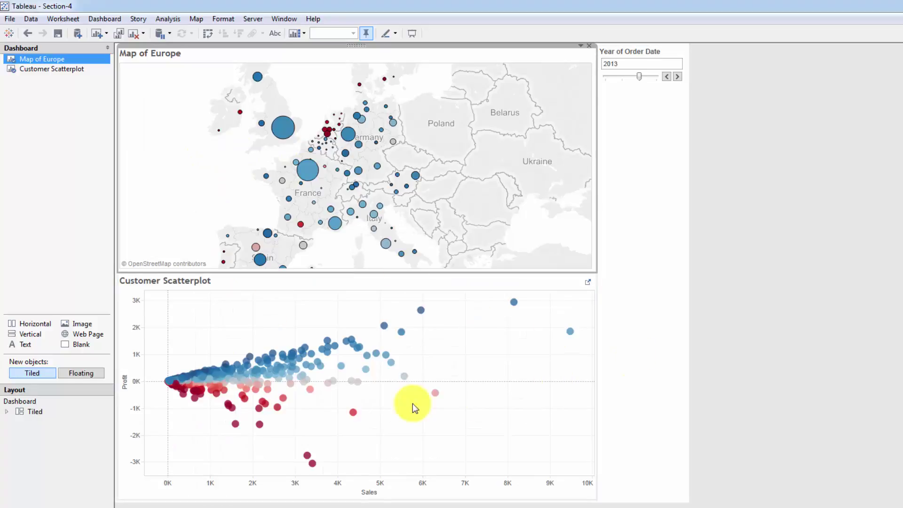
mouse_move(277, 227)
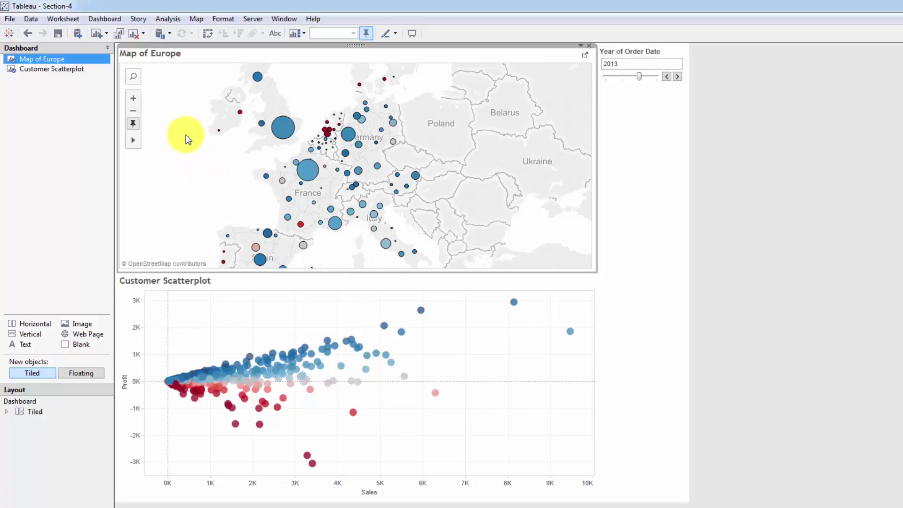
Step: Delete the Filter 1 (generated) action from the dashboard's Actions list
left_click(104, 19)
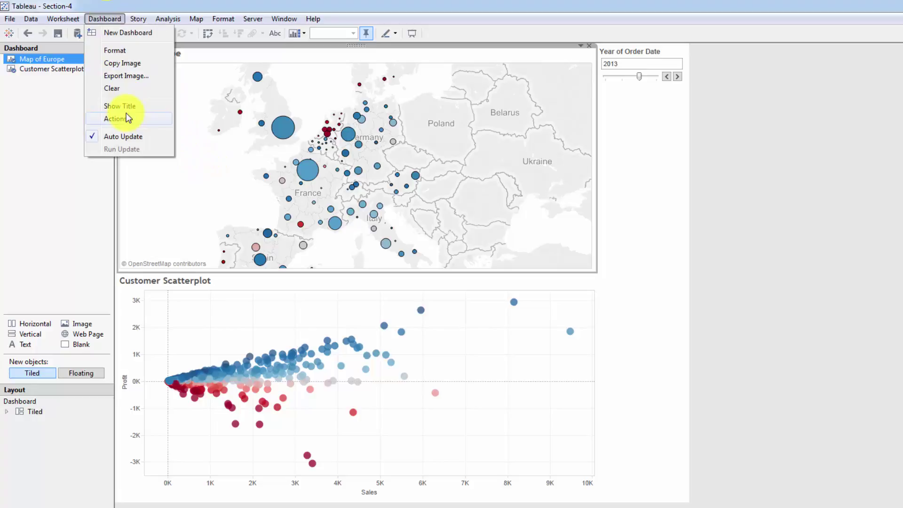
left_click(126, 117)
left_click(450, 273)
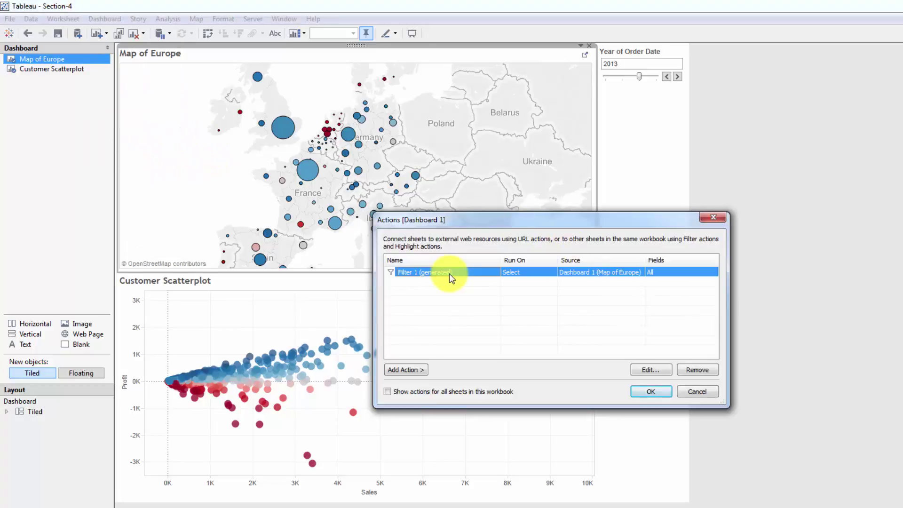
left_click(701, 372)
left_click(659, 394)
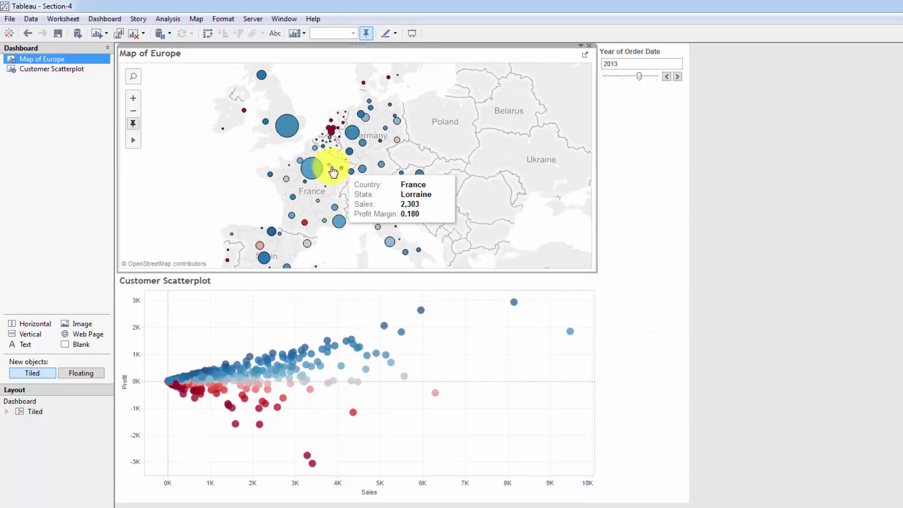
Step: Select the France and United Kingdom marks, then clear the map selection
left_click(305, 174)
left_click(282, 134)
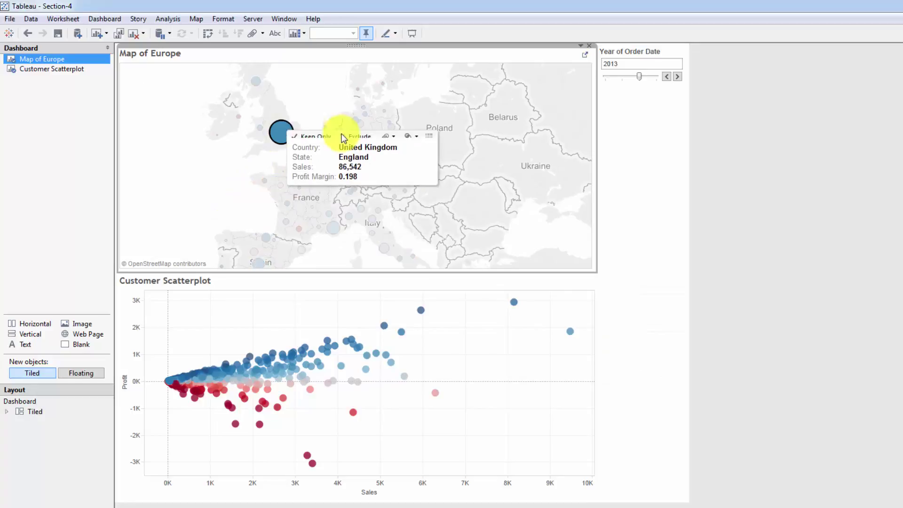
left_click(302, 112)
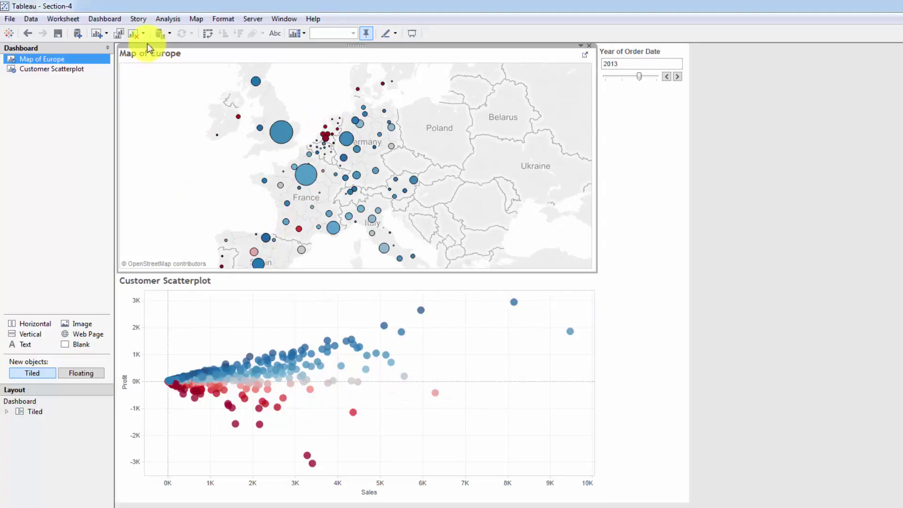
Step: Reopen Dashboard > Actions and move the dialog to the centre
left_click(105, 18)
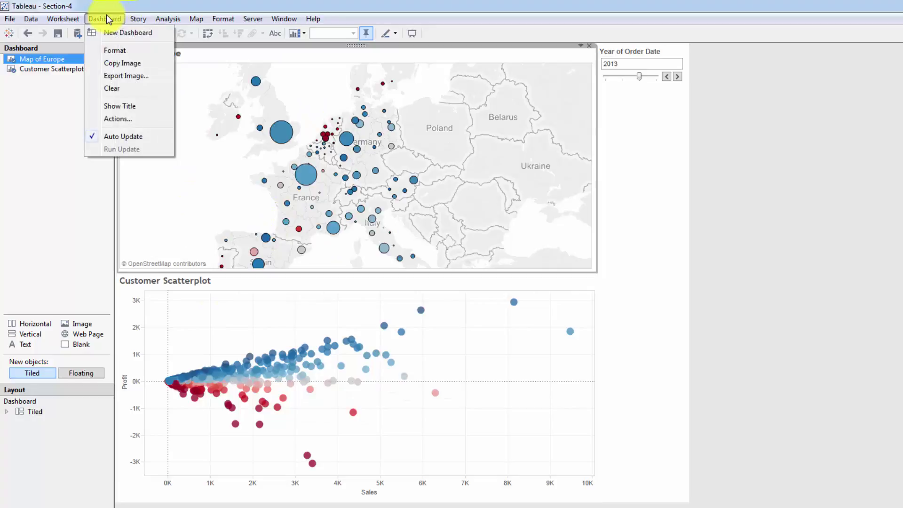
left_click(122, 121)
left_click_drag(489, 221, 348, 177)
Step: Add a Select Geography filter action sourced only from Map of Europe, running on Select
left_click(262, 319)
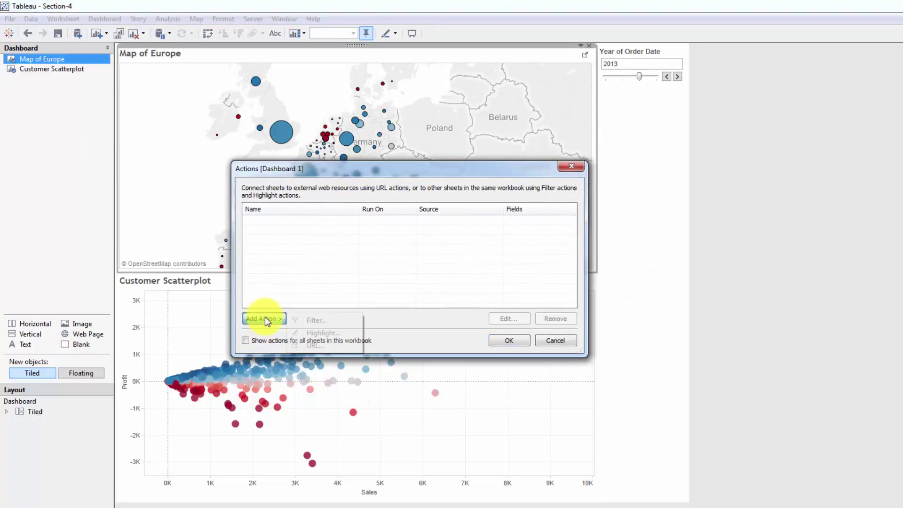
left_click(315, 321)
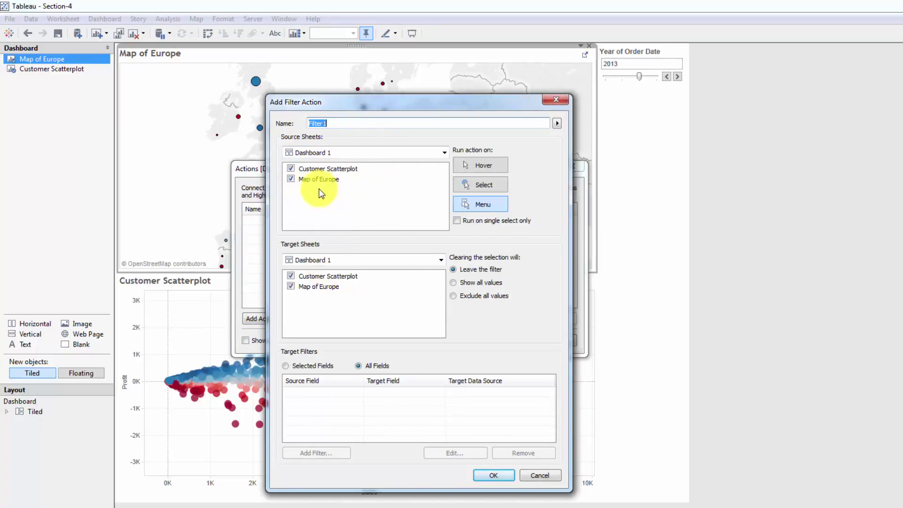
left_click(290, 168)
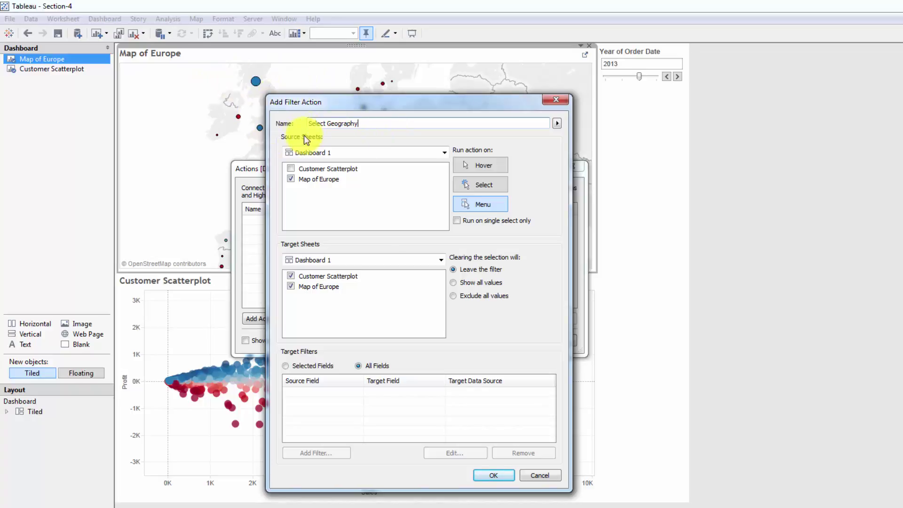
left_click(483, 186)
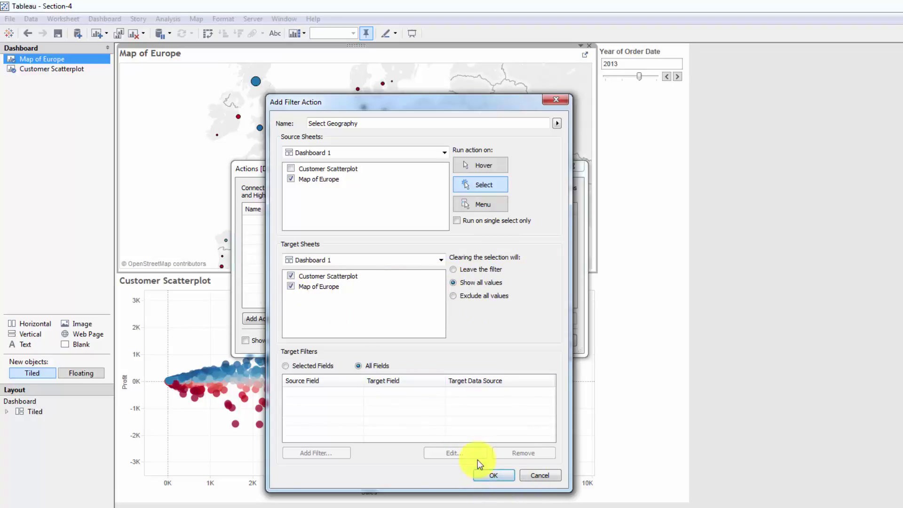
left_click(490, 475)
left_click(510, 340)
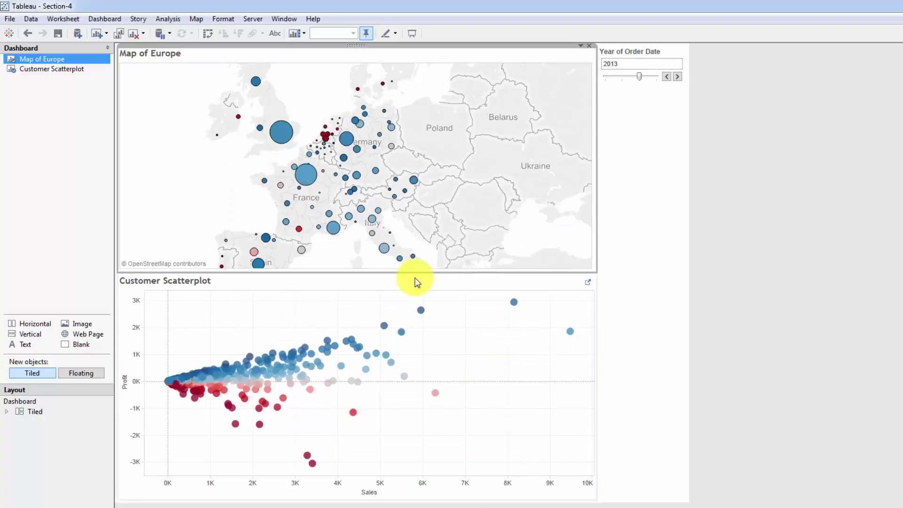
left_click(306, 175)
left_click(347, 138)
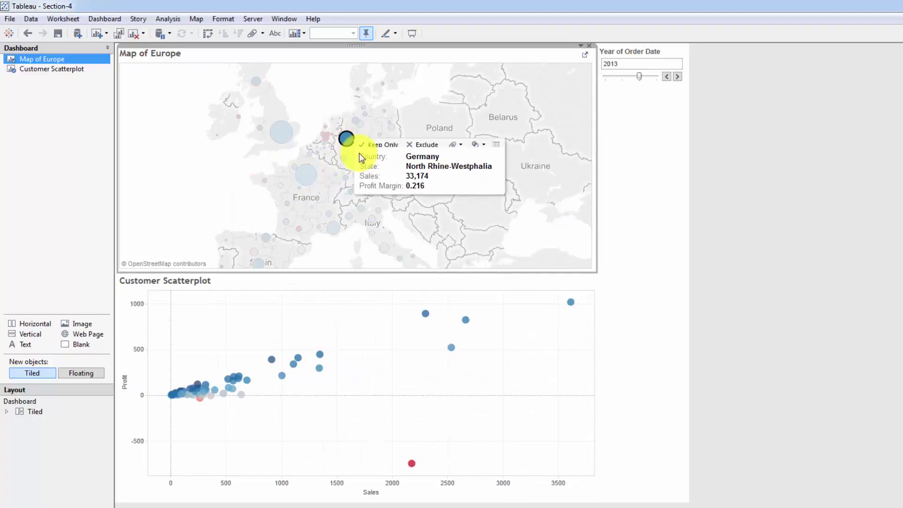
left_click(346, 179)
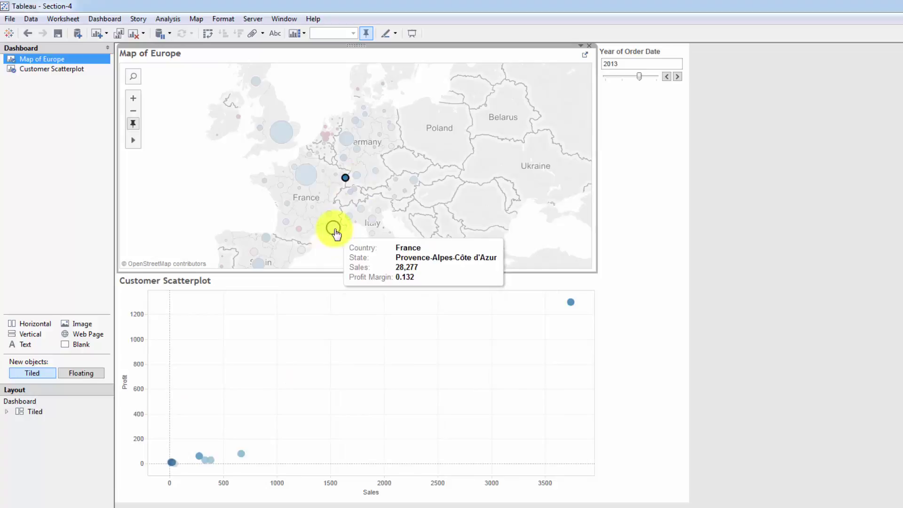
left_click(335, 232)
left_click(287, 203)
left_click(307, 175)
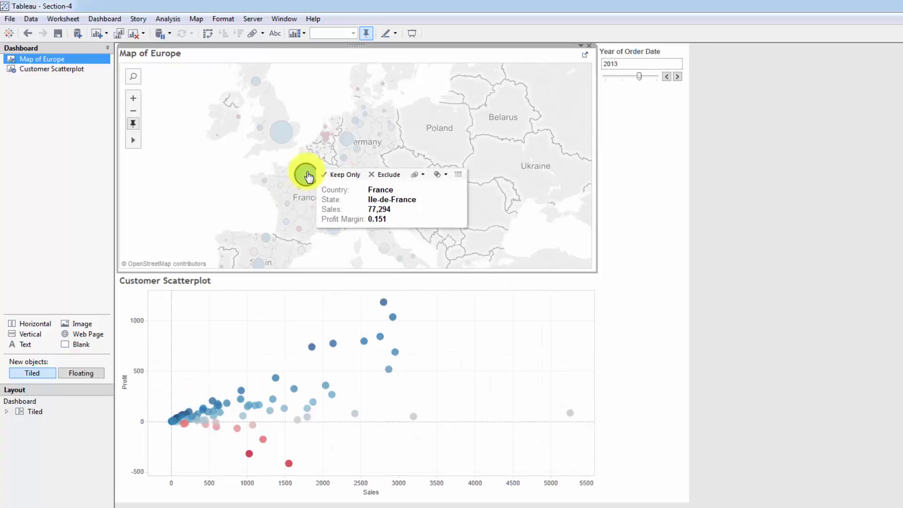
left_click(247, 165)
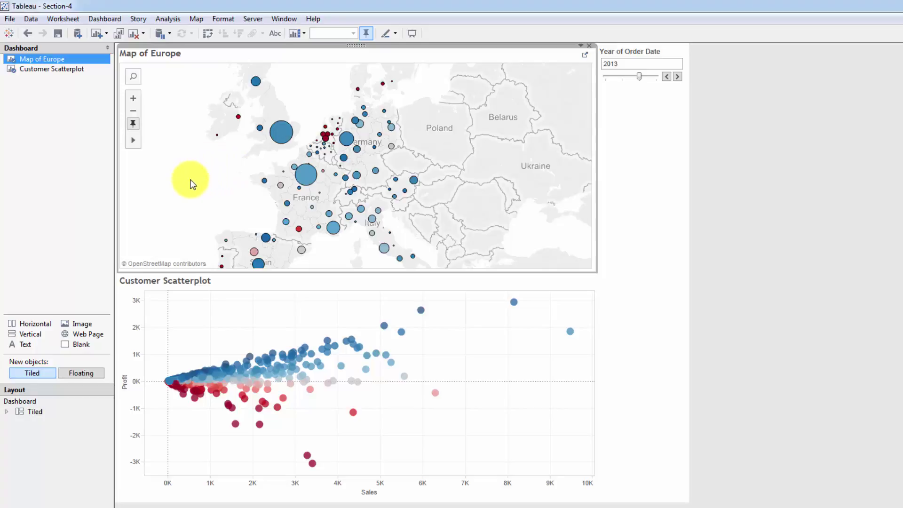
left_click_drag(200, 193, 202, 183)
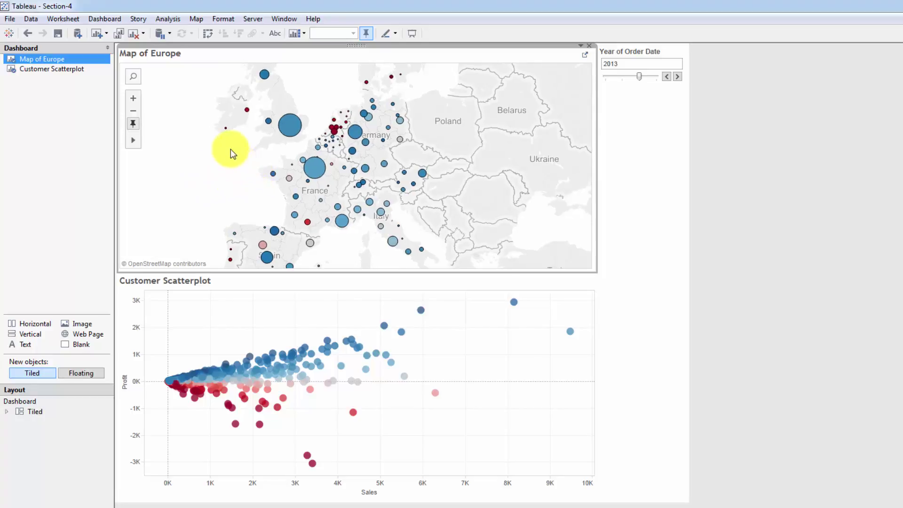
left_click(289, 125)
mouse_move(308, 162)
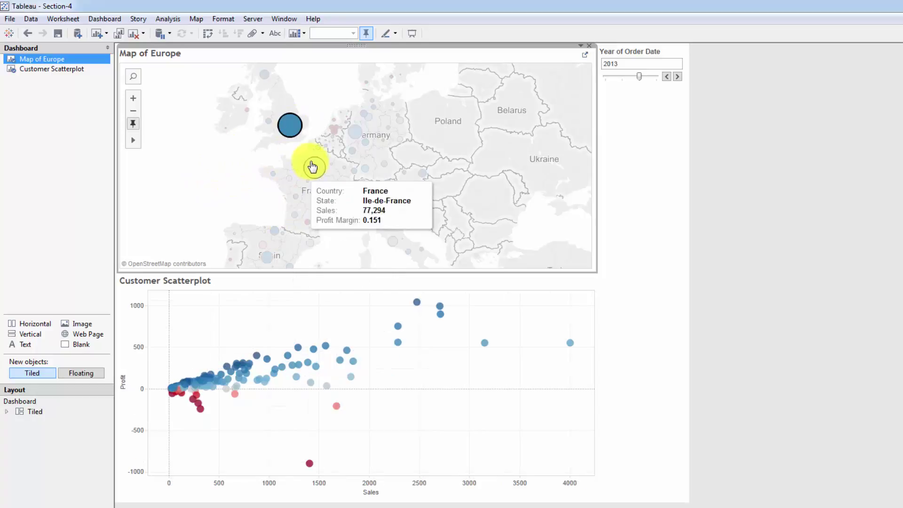
left_click(353, 130, "ctrl")
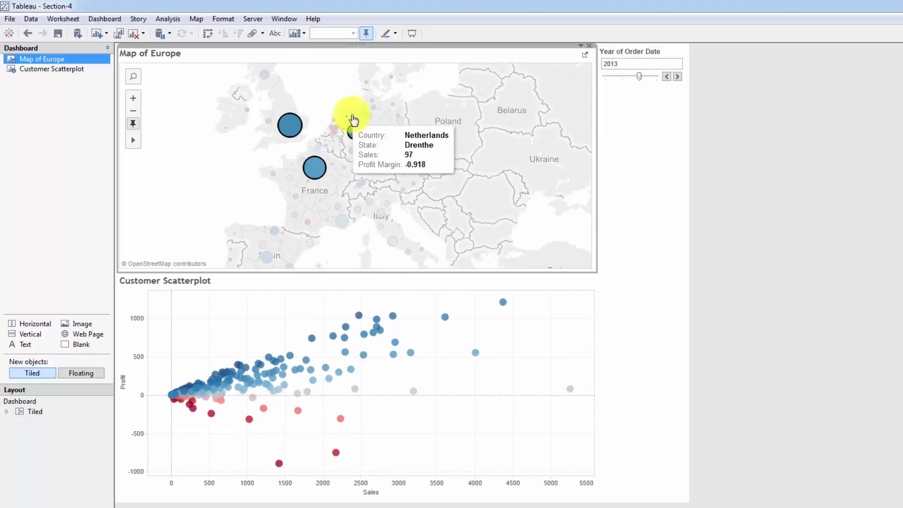
left_click(335, 130, "ctrl")
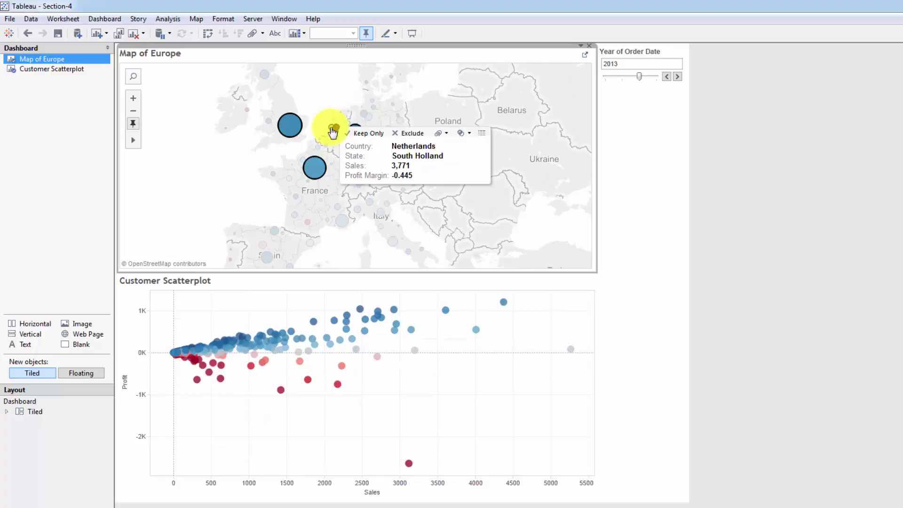
left_click(219, 170)
mouse_move(132, 140)
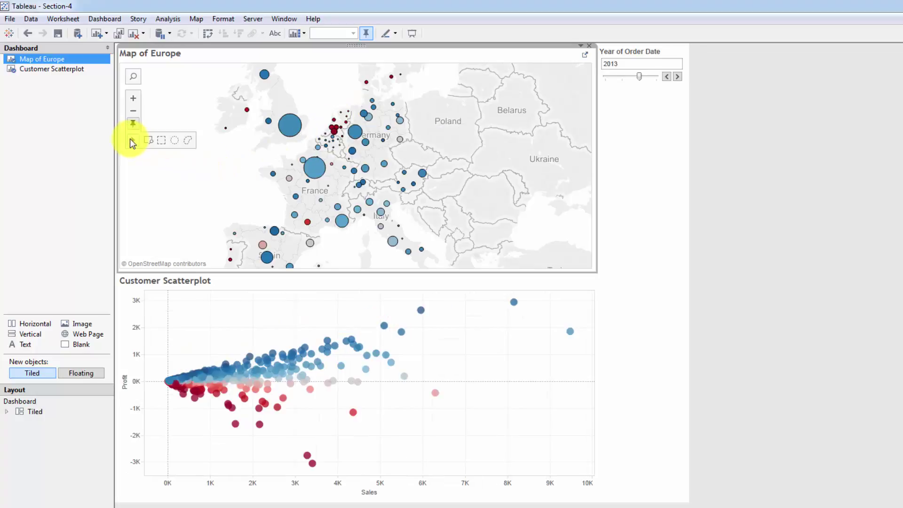
left_click(164, 138)
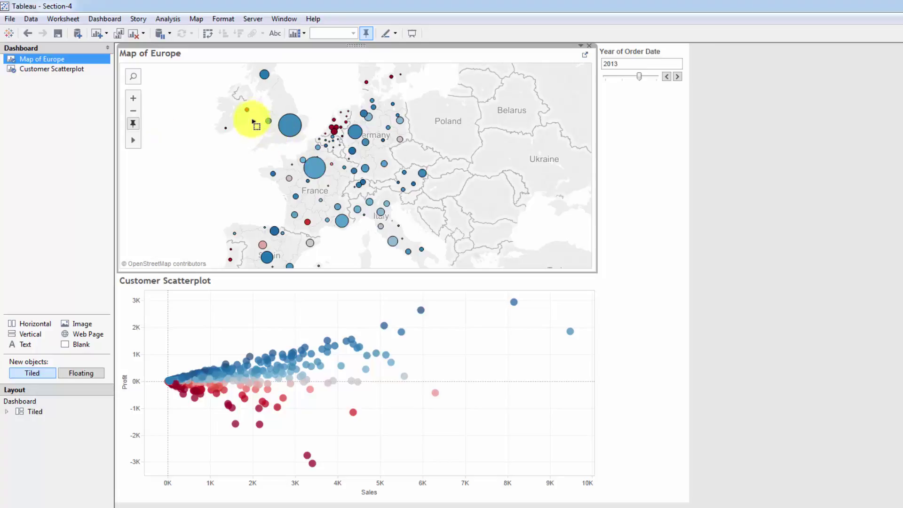
left_click_drag(259, 111, 370, 199)
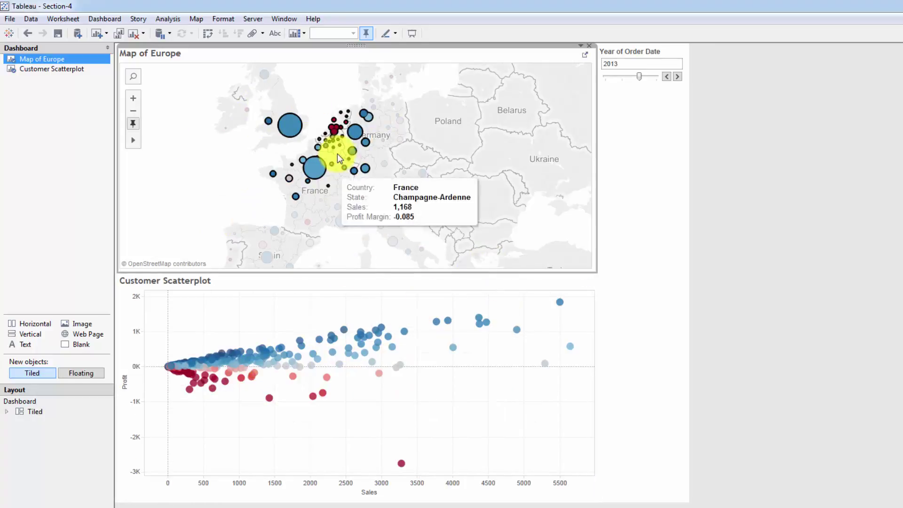
mouse_move(390, 125)
left_click(187, 208)
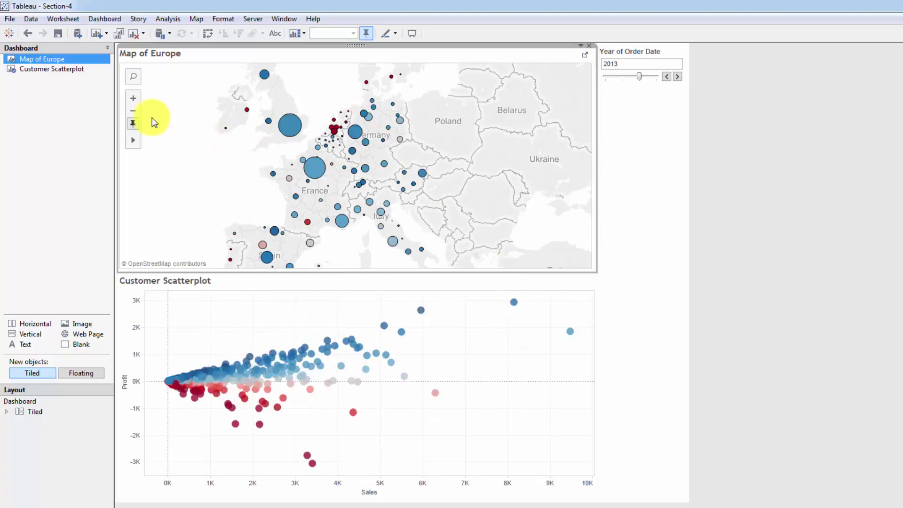
mouse_move(133, 141)
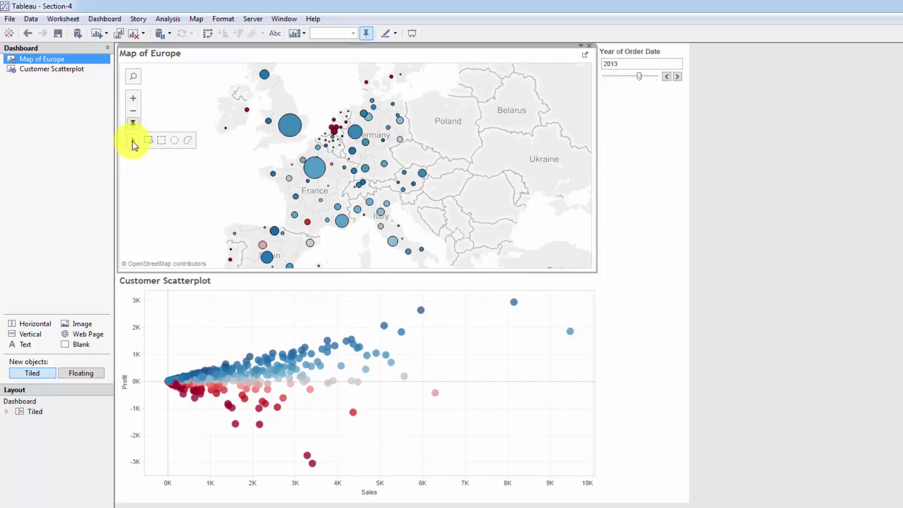
left_click(187, 141)
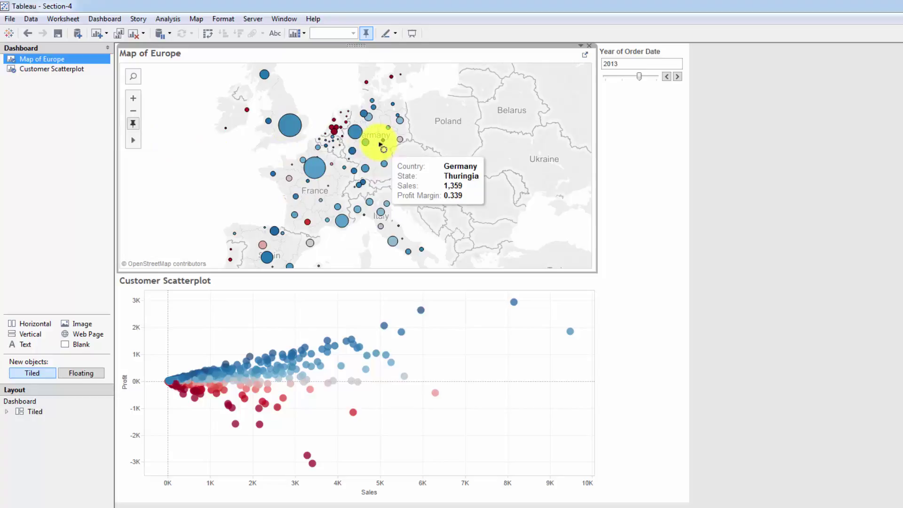
left_click_drag(381, 146, 408, 184)
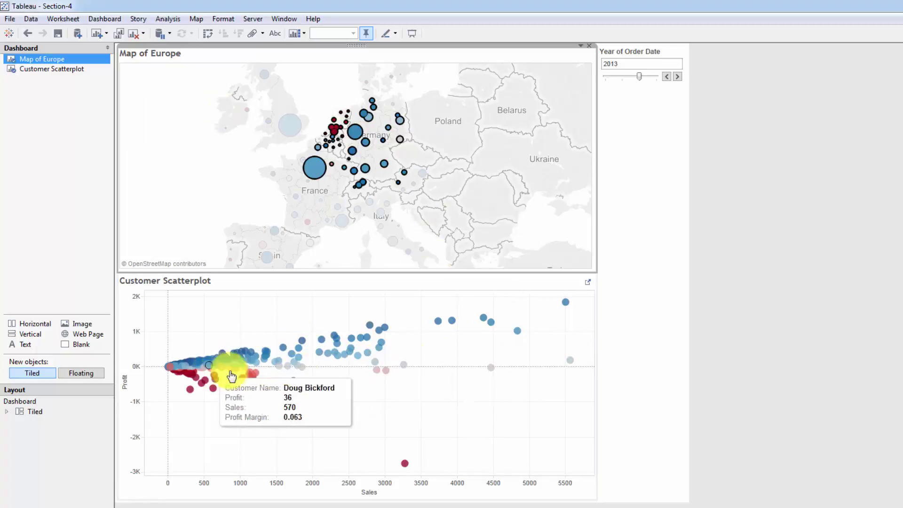
left_click(201, 172)
mouse_move(131, 141)
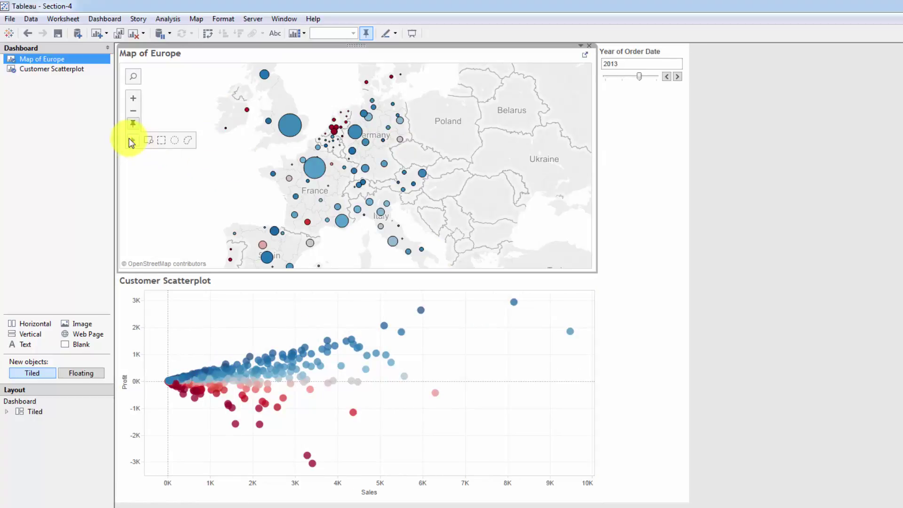
Step: Lasso around France on the Map of Europe to select its regional marks
left_click(188, 140)
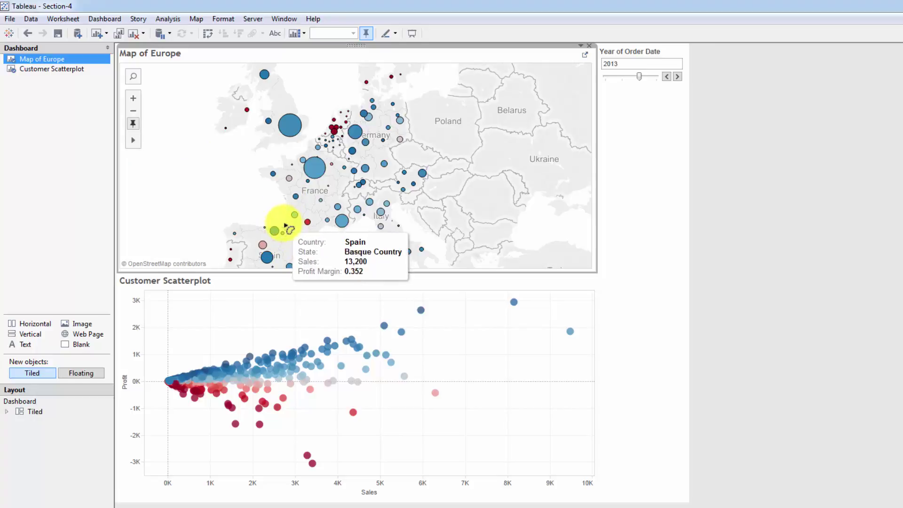
mouse_move(285, 226)
left_mouse_down()
mouse_move(323, 238)
mouse_move(353, 222)
mouse_move(343, 209)
mouse_move(357, 173)
mouse_move(292, 135)
mouse_move(258, 165)
mouse_move(281, 220)
left_mouse_up()
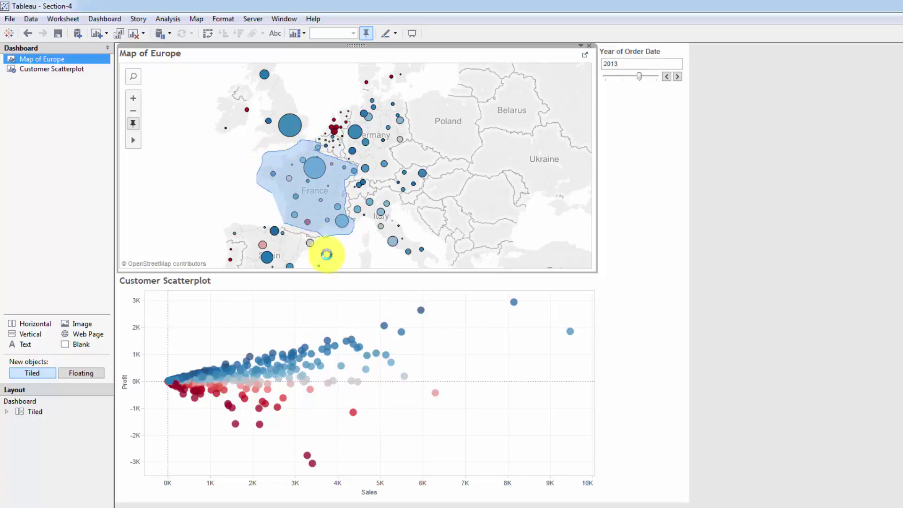
left_click_drag(326, 255, 324, 247)
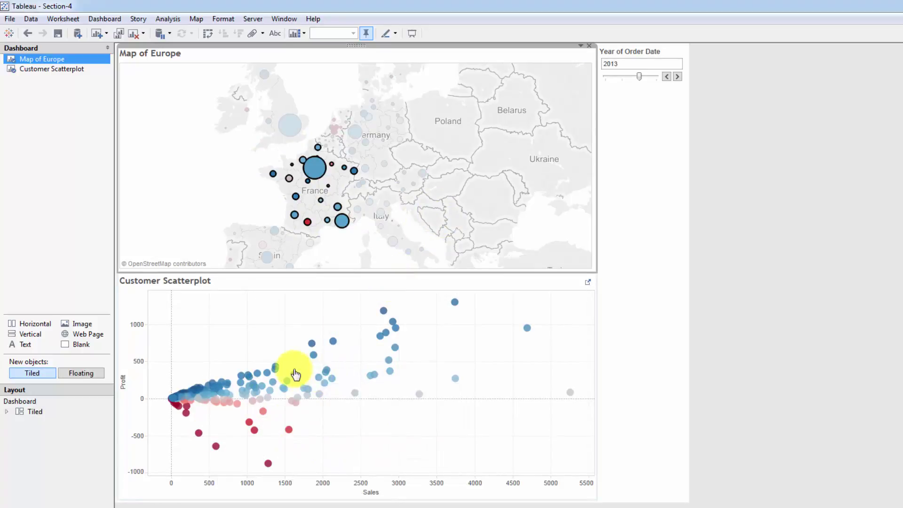
Step: Deselect France on the map so the Customer Scatterplot shows every customer unfiltered
left_click(199, 170)
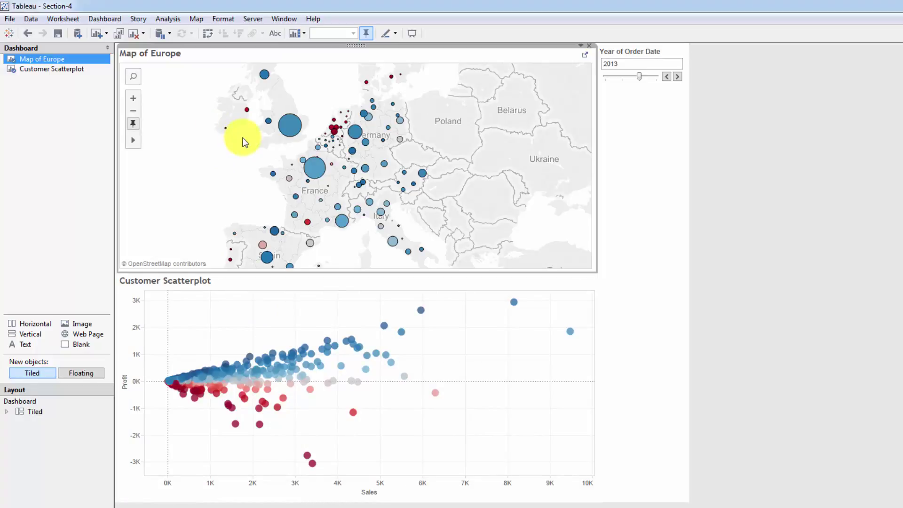